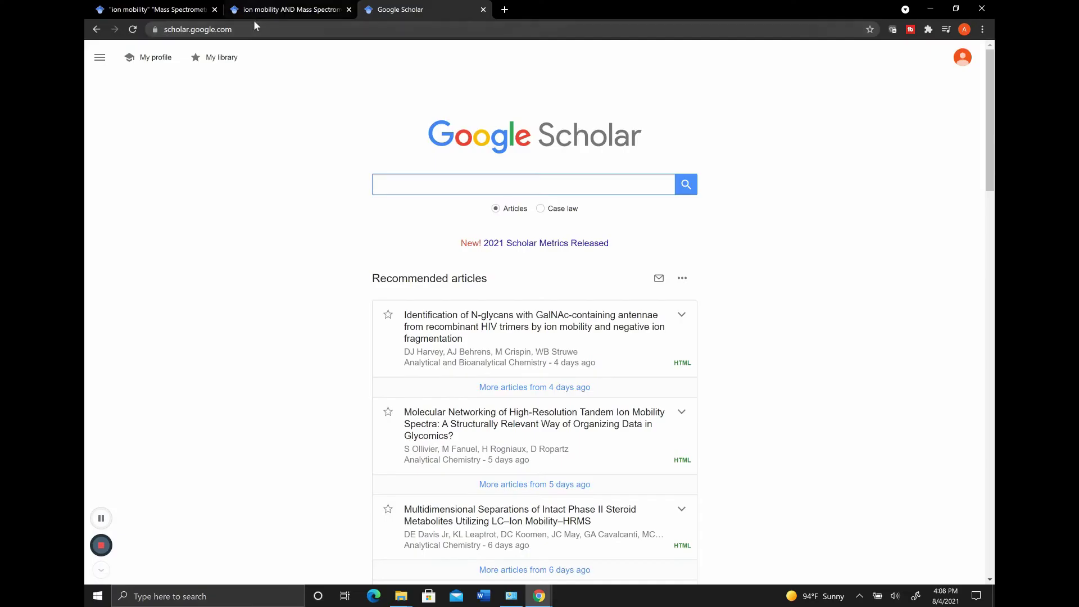
Load scholar.google.com in a new fourth Chrome tab
click(164, 30)
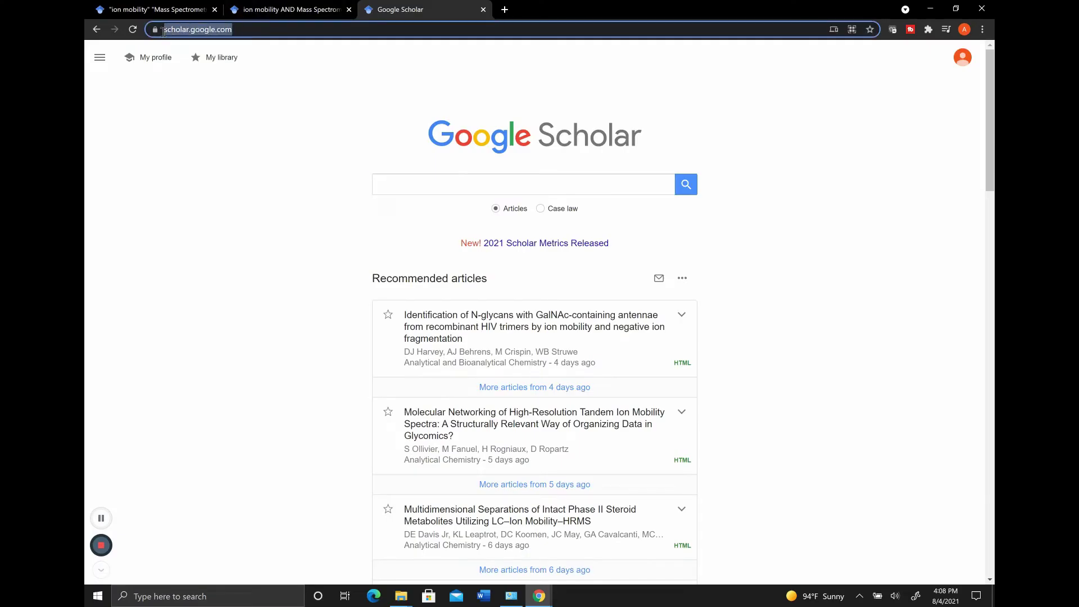
click(505, 9)
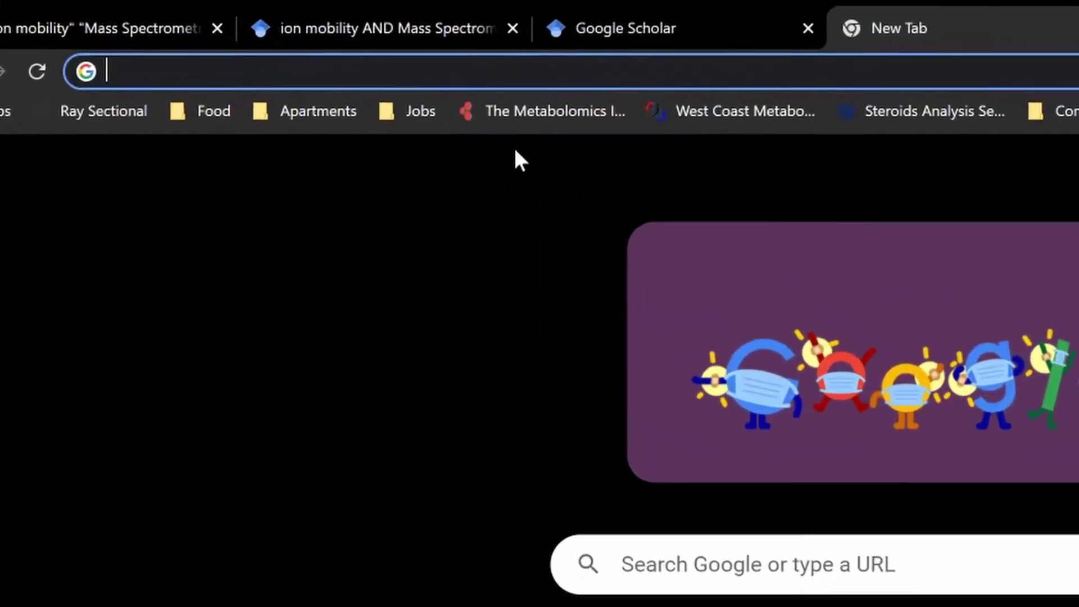
text(scholar.go)
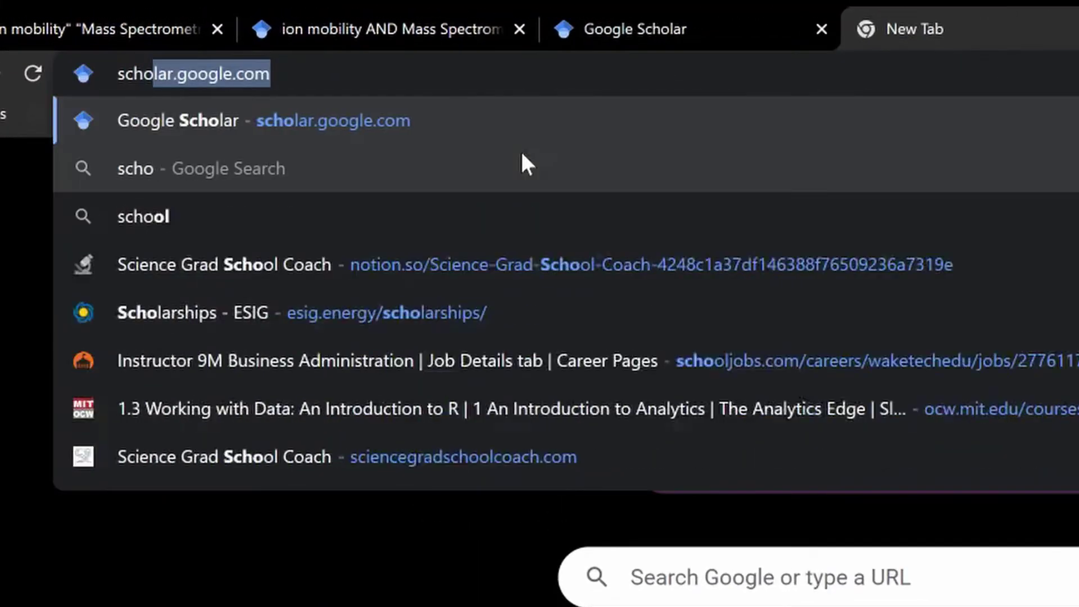
text(ogle.com)
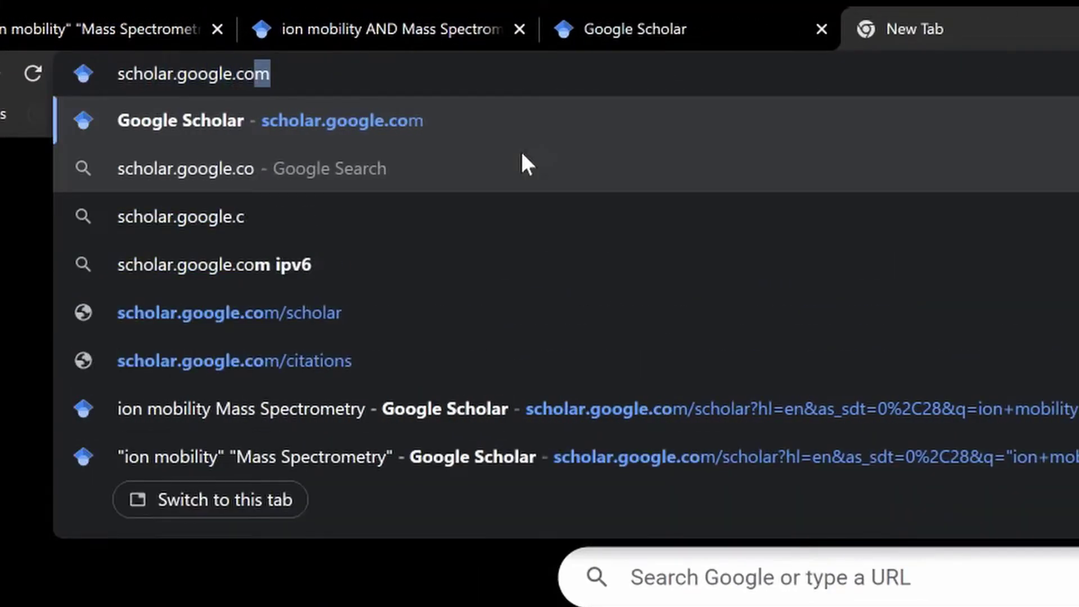
key(Return)
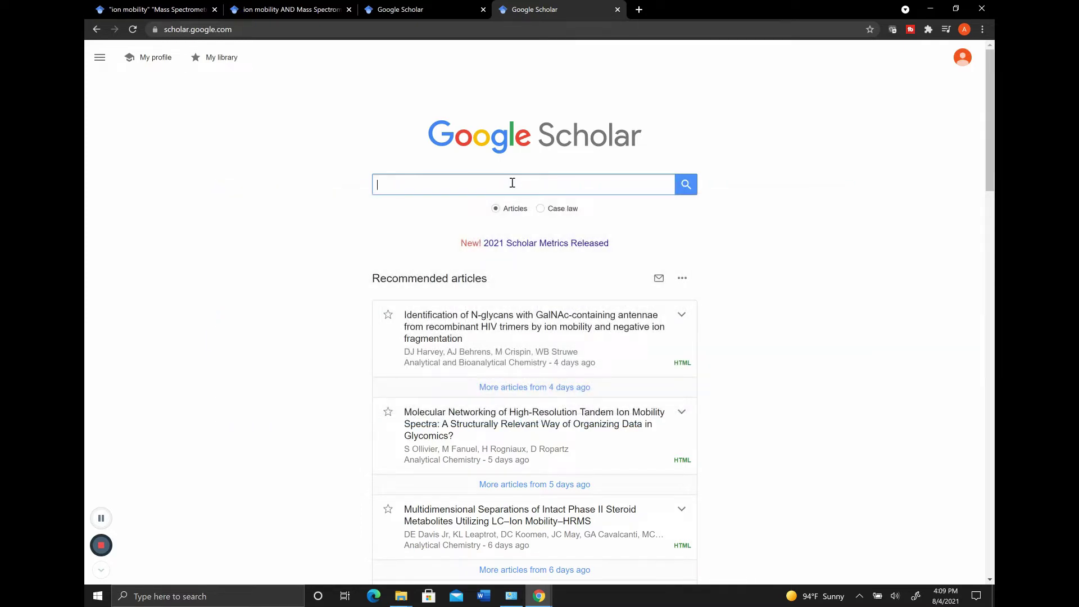
Search Scholar for Ion Mobility, returning about 3,110,000 results
text(Ion Mobi)
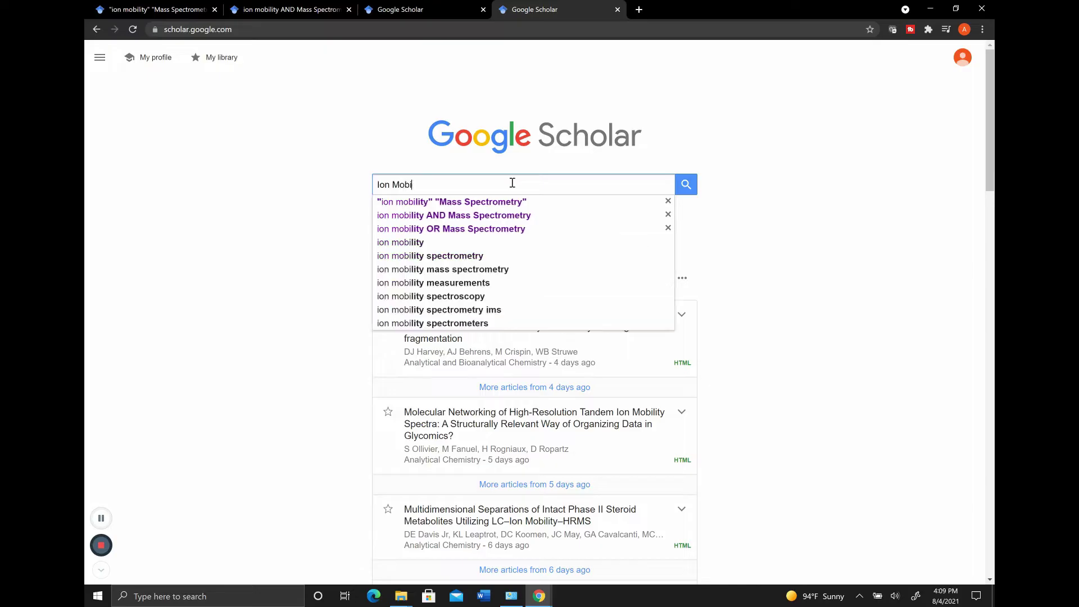
text(lity)
key(Return)
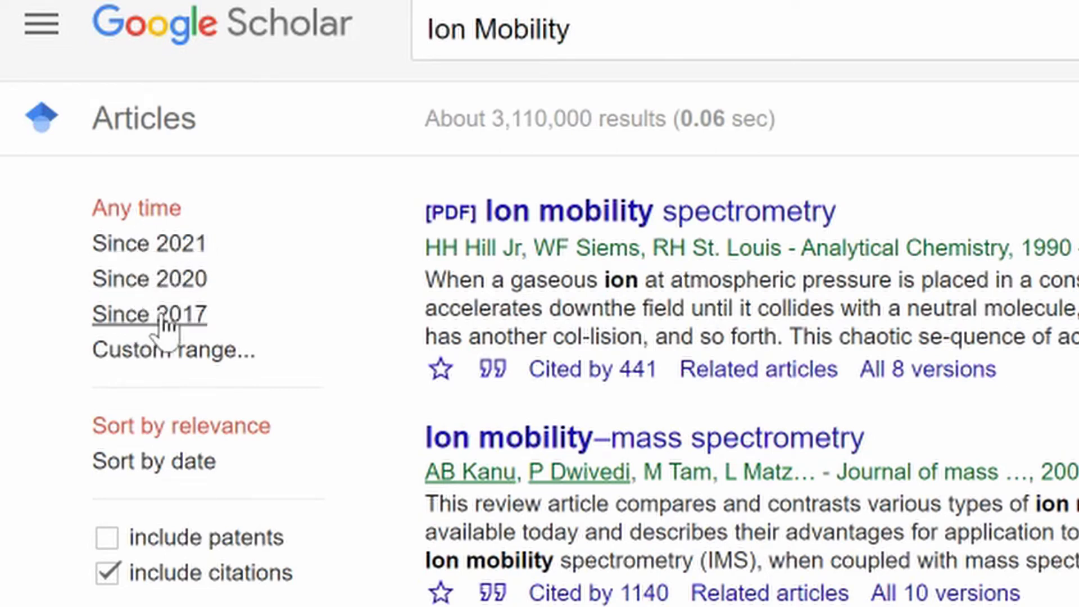
Set a custom year range of 2015 to 2019, cutting results to about 267,000
click(169, 363)
click(150, 399)
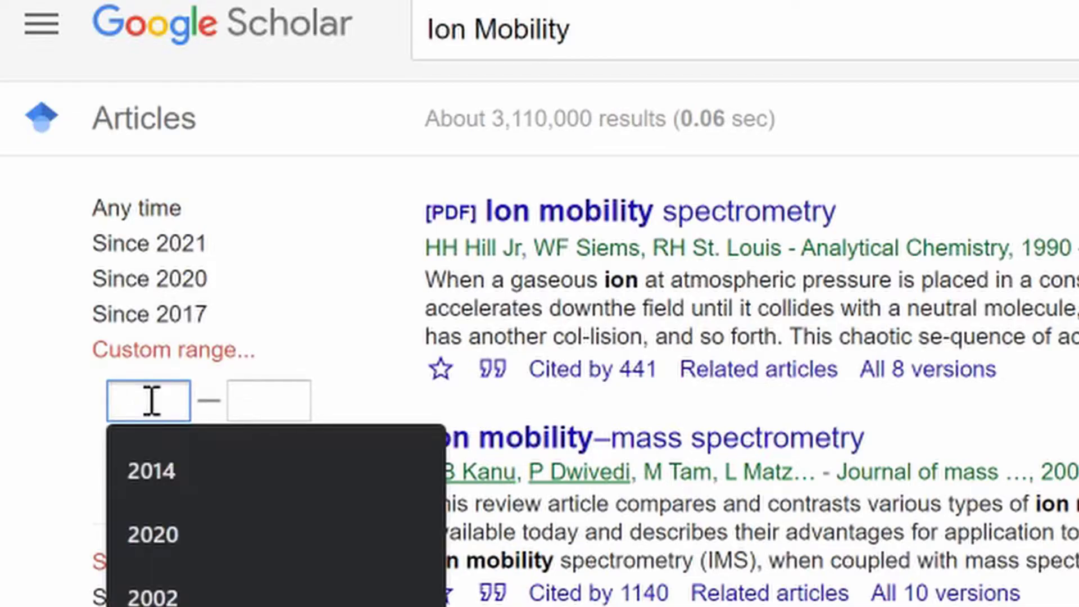
text(201)
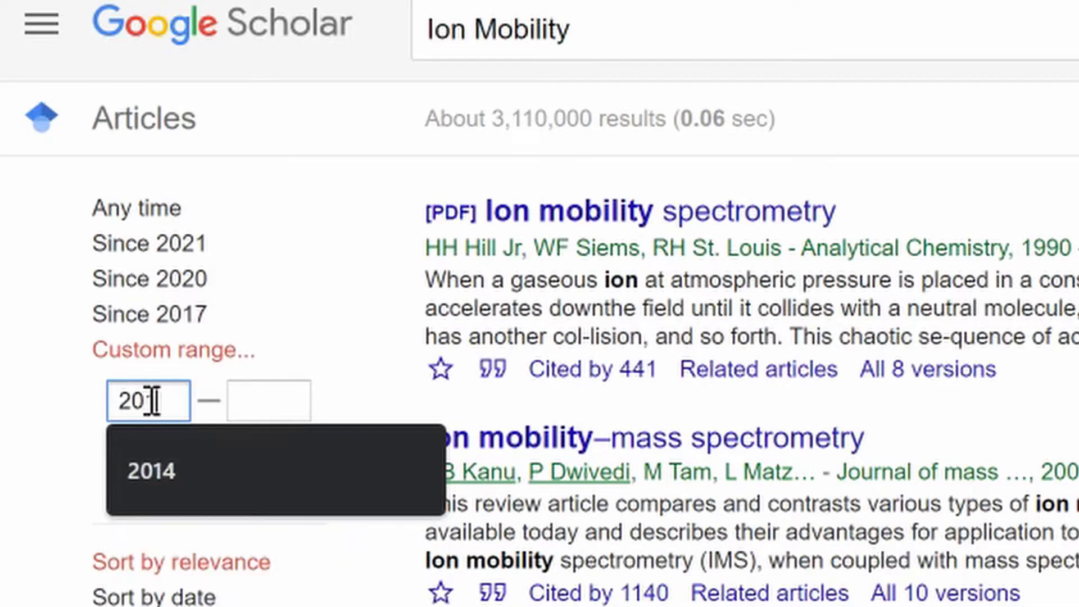
text(5)
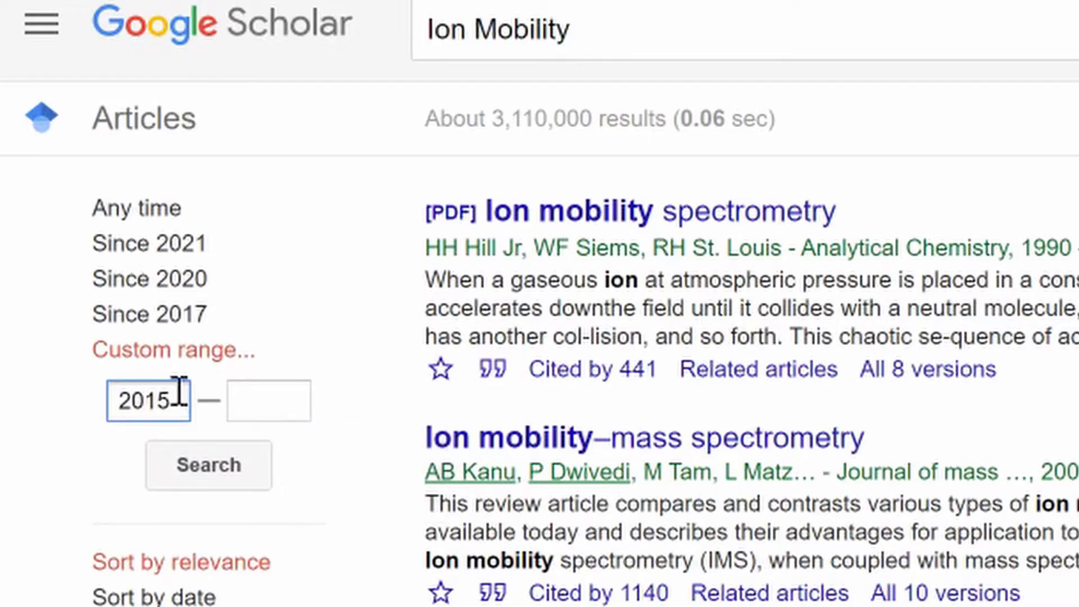
click(281, 402)
text(2019)
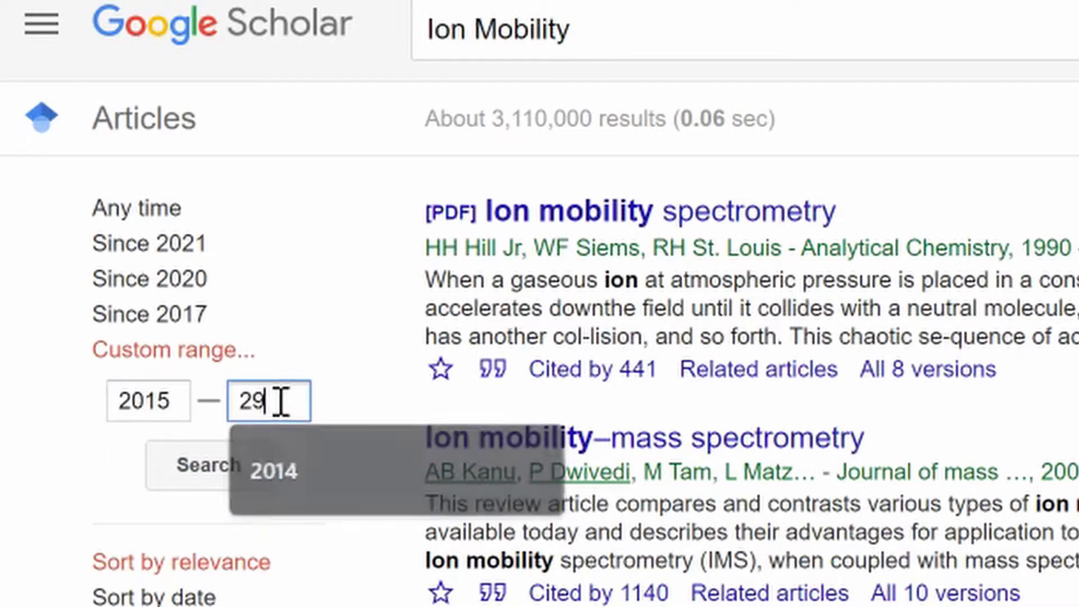
key(Return)
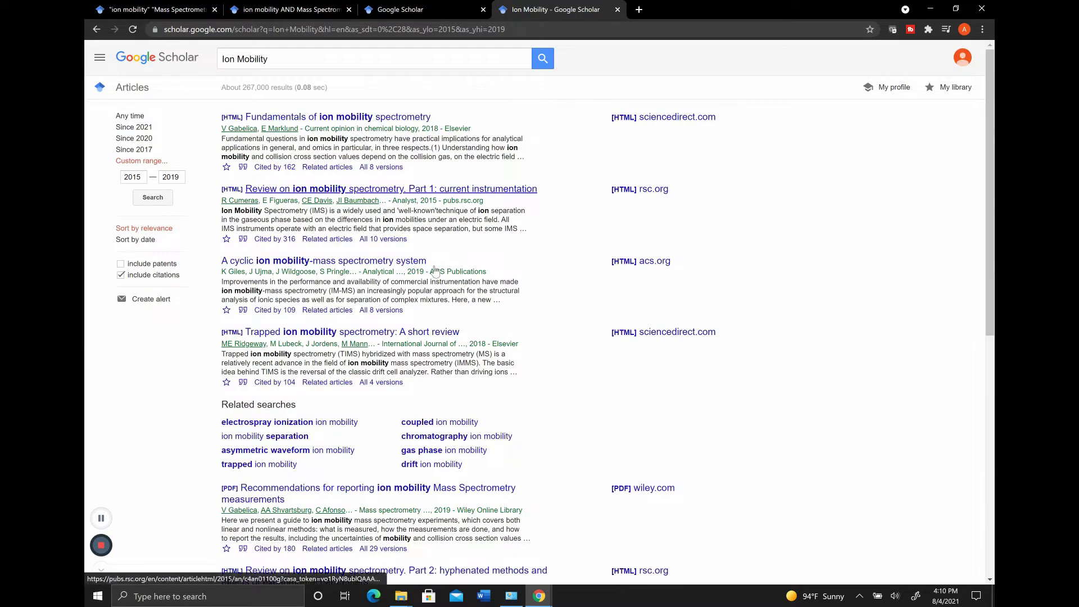
Try sorting the quoted "Ion Mobility" results by date, then return them to relevance order
scroll(435, 267, down, 1)
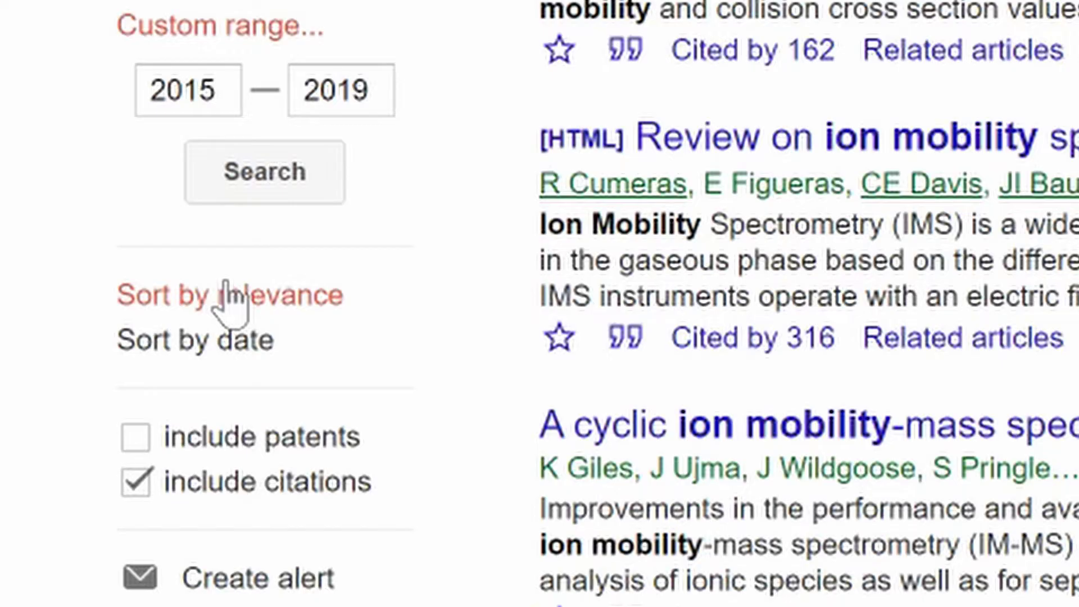
click(222, 344)
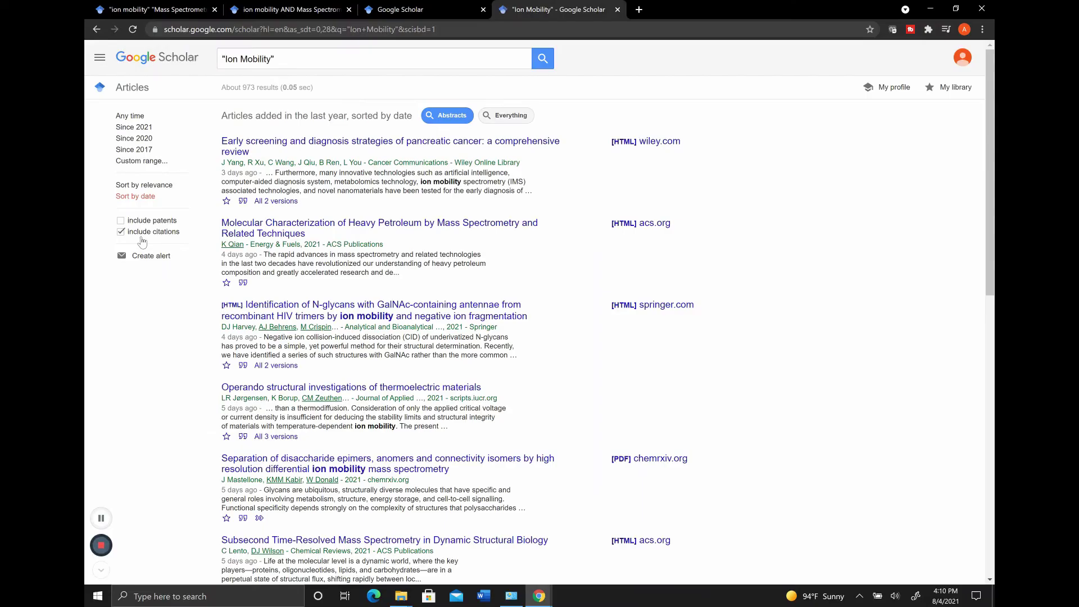
scroll(407, 324, down, 2)
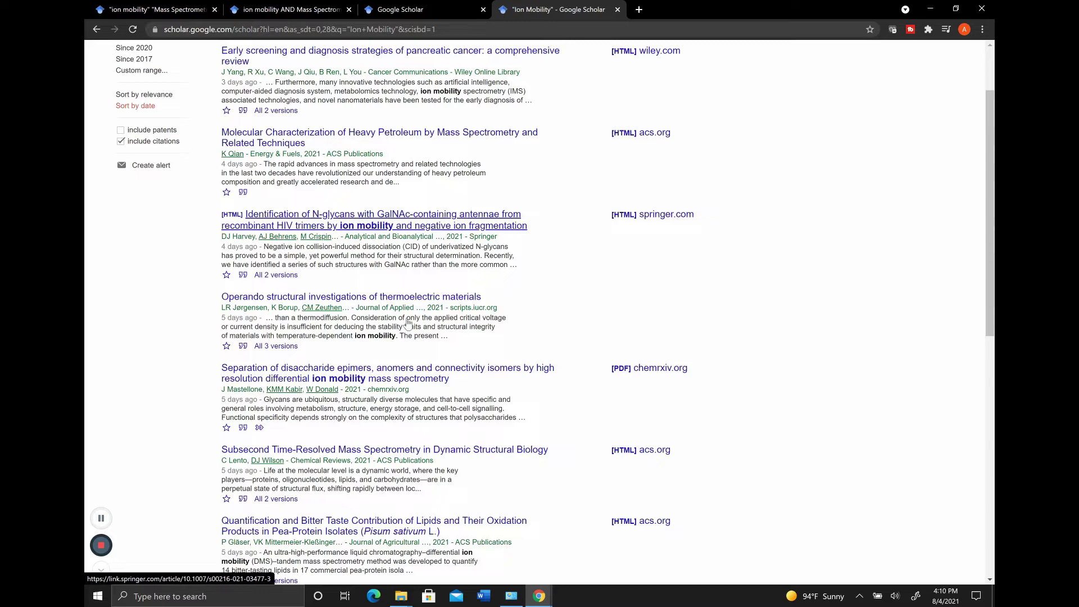
scroll(408, 324, down, 2)
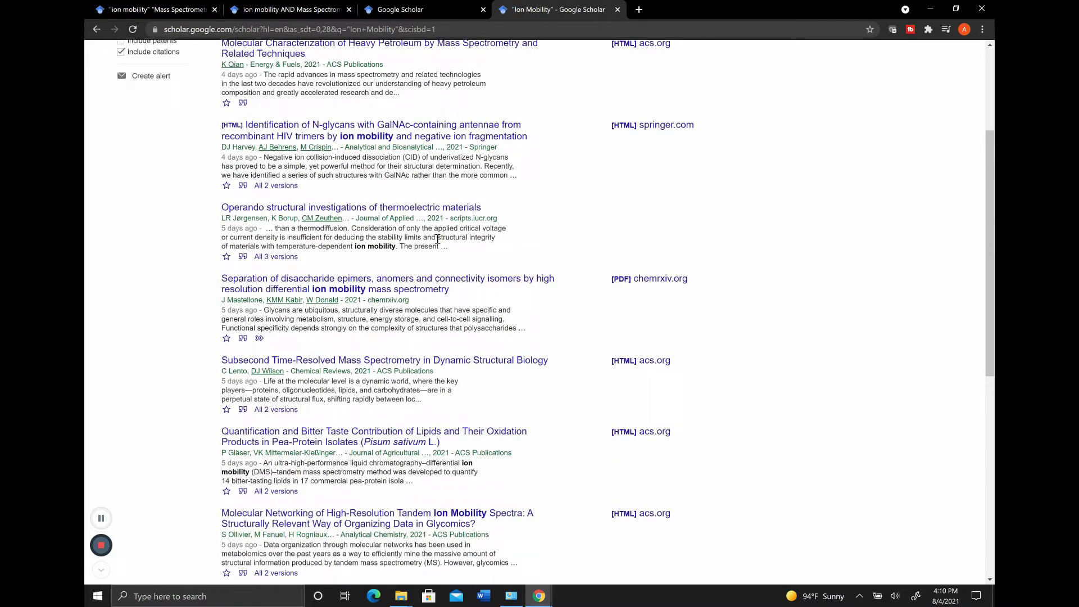
scroll(438, 239, up, 4)
click(144, 184)
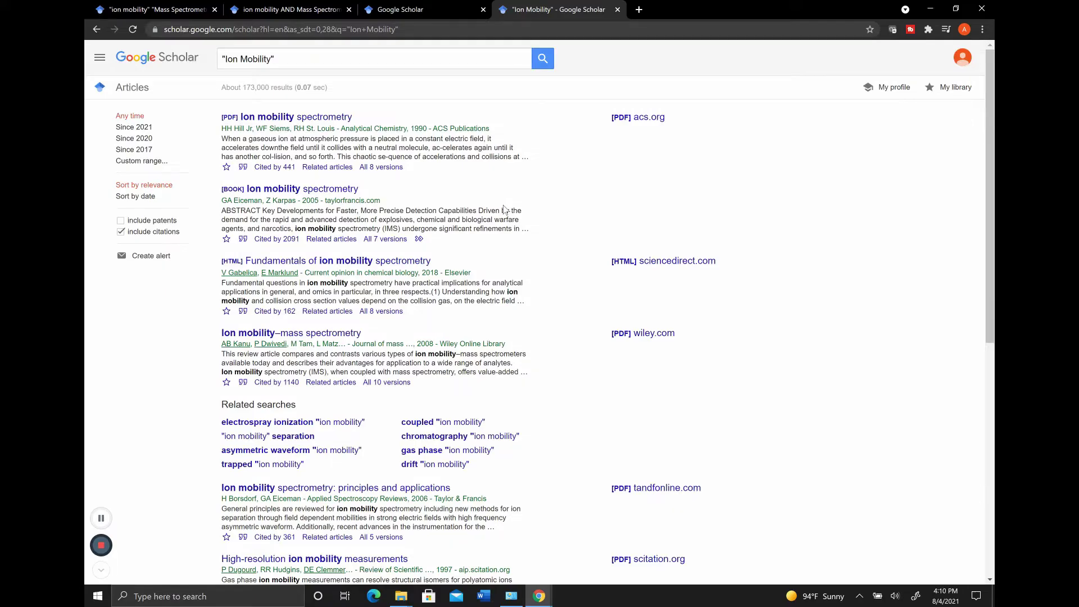
click(130, 201)
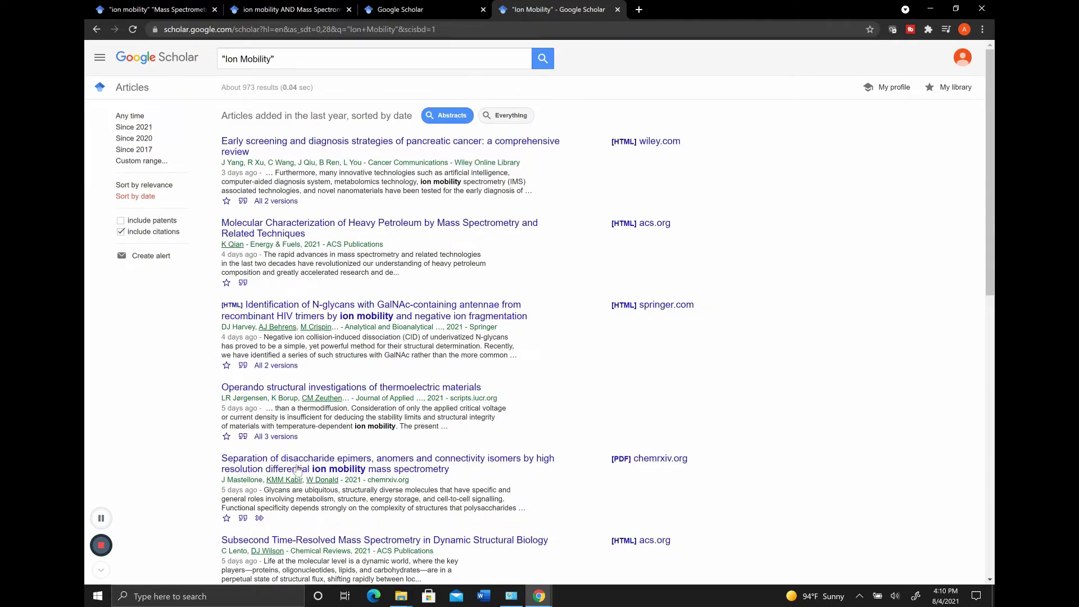
click(143, 186)
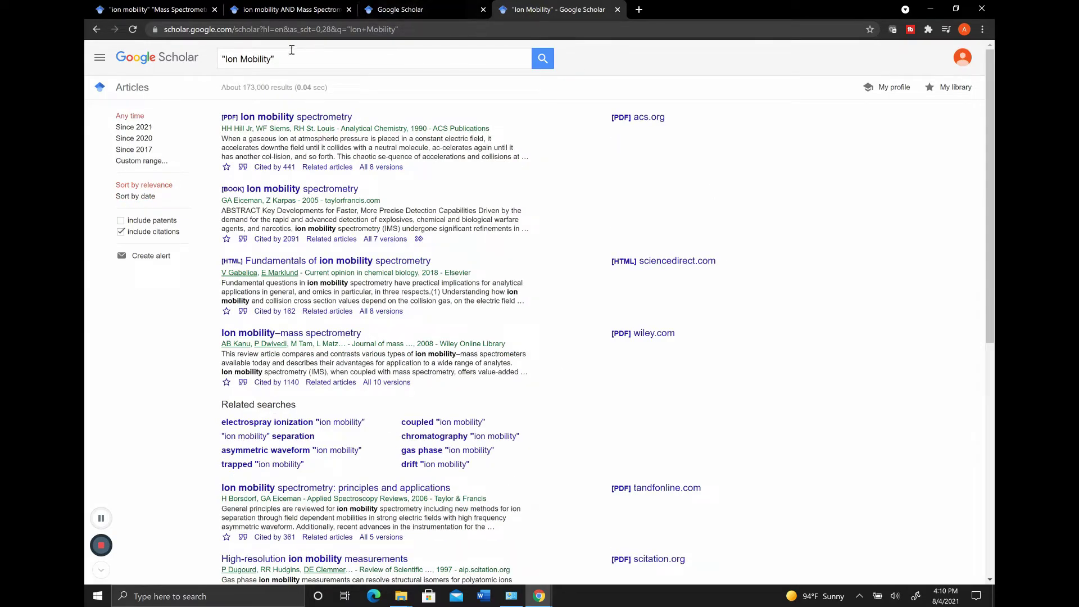
Replace the query with ion mobility OR Mass Spectrometry and skim its ~2,080,000 results
drag(281, 56, 178, 60)
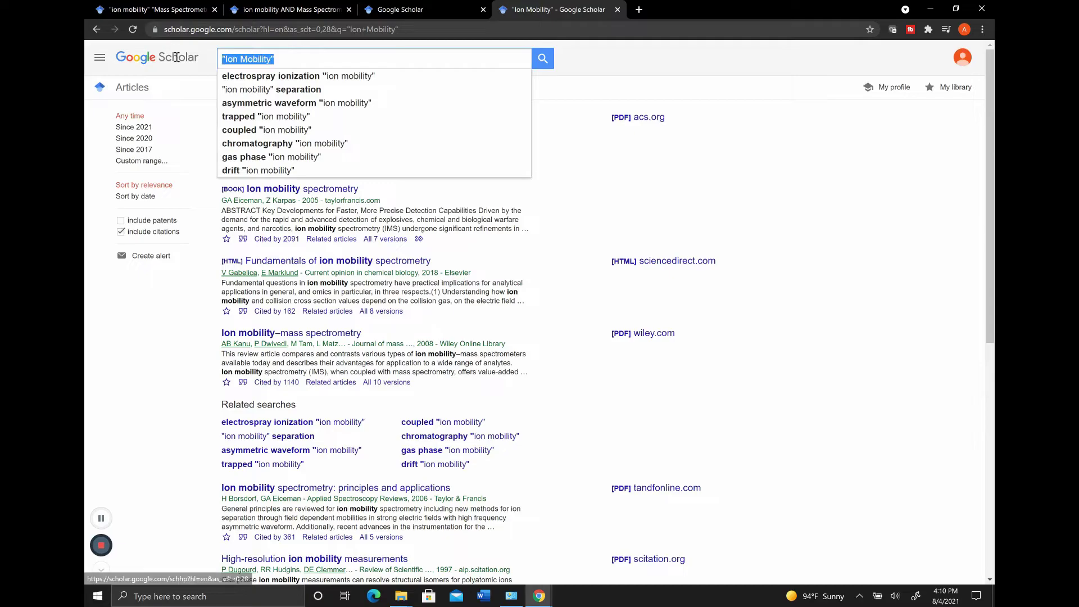
click(231, 61)
click(618, 89)
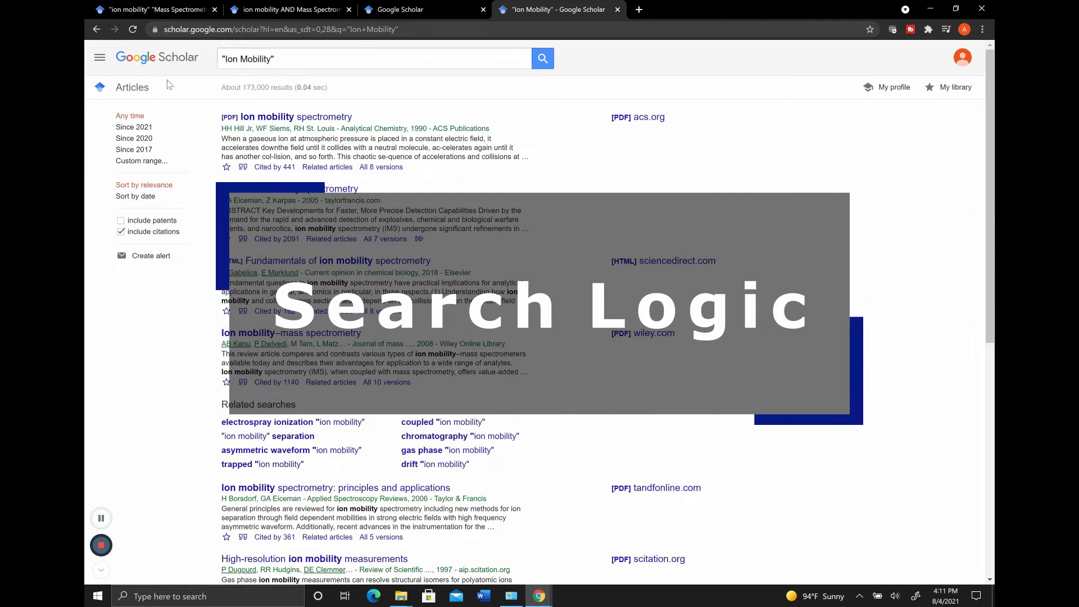
drag(292, 61, 179, 60)
key(BackSpace)
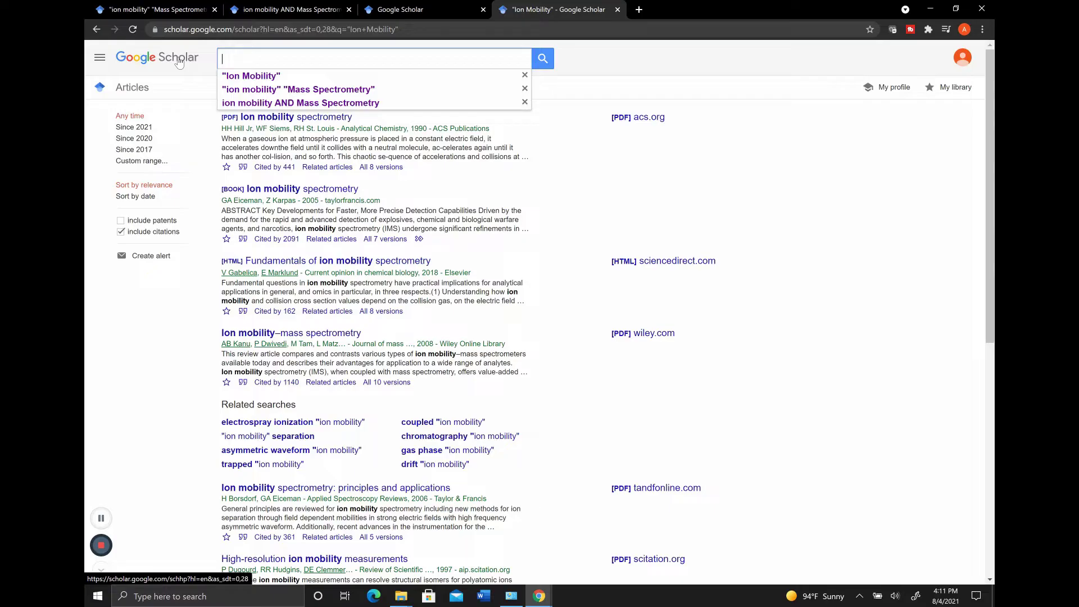
text(ion mobili)
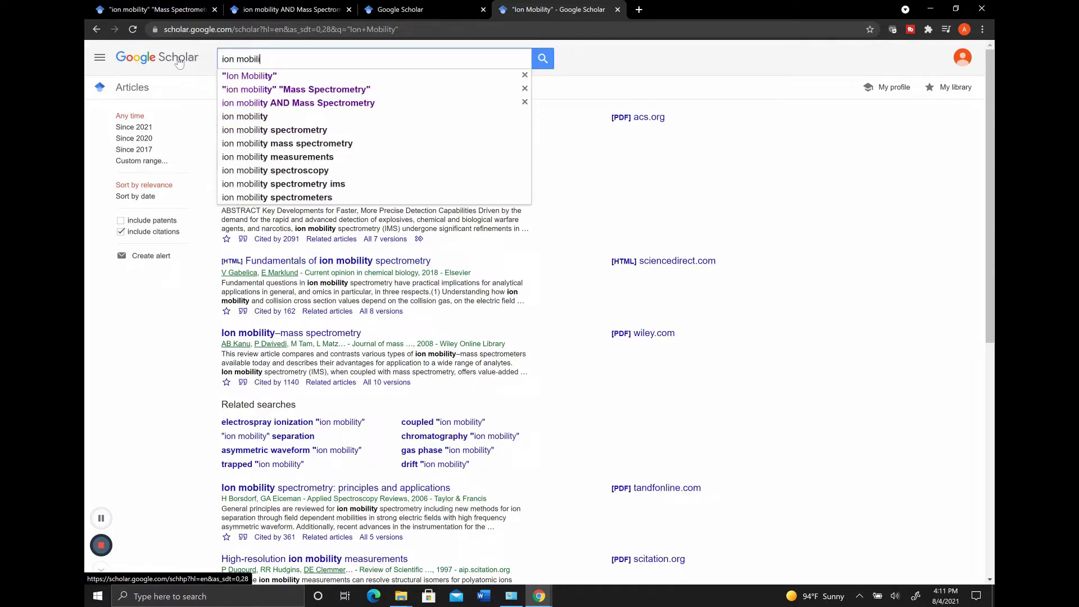
text(ty OR Mass)
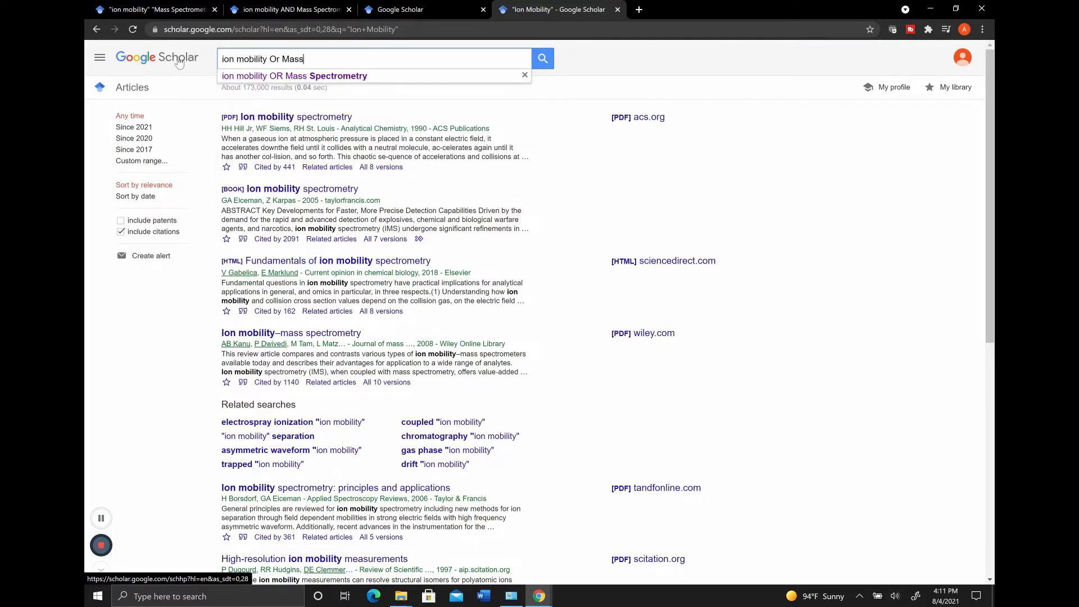
click(295, 76)
scroll(337, 354, down, 1)
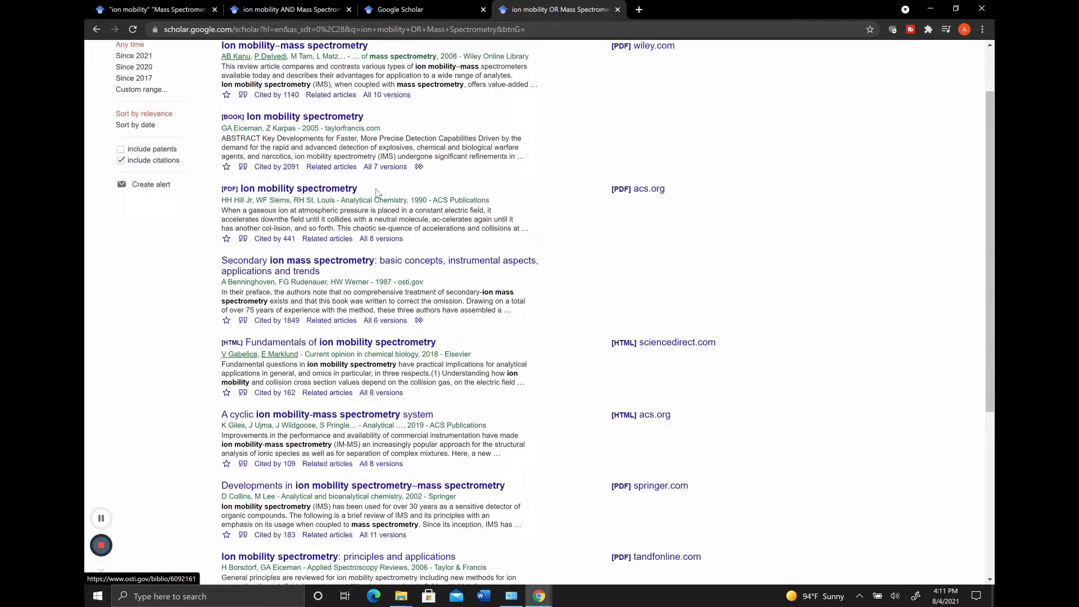
scroll(404, 395, up, 1)
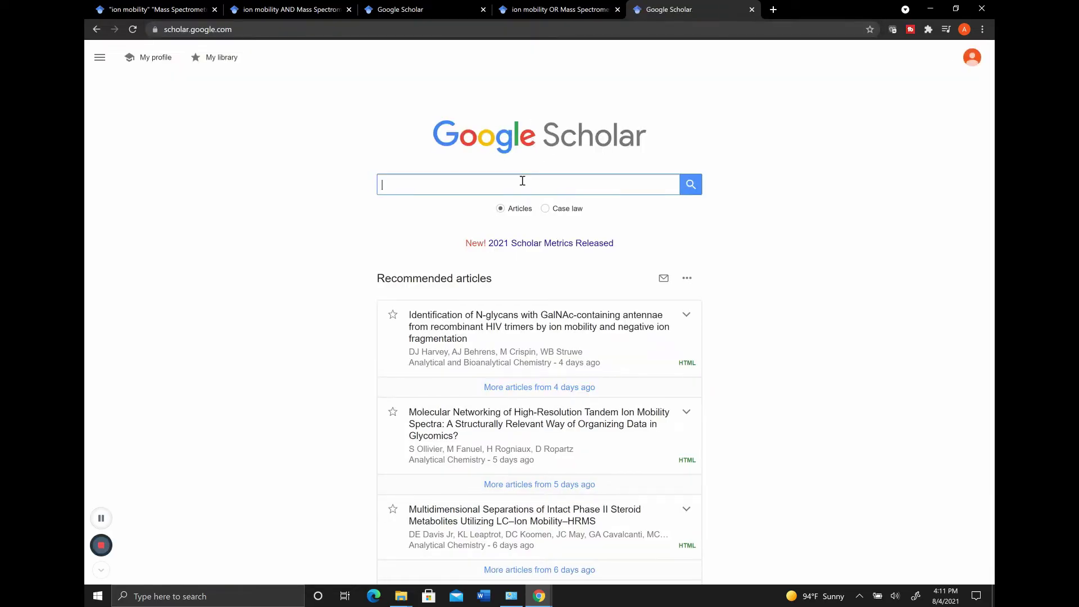
Search ion mobility AND Mass Spectrometry in the new tab and compare its 958,000 results with the OR tab
text(ion mo)
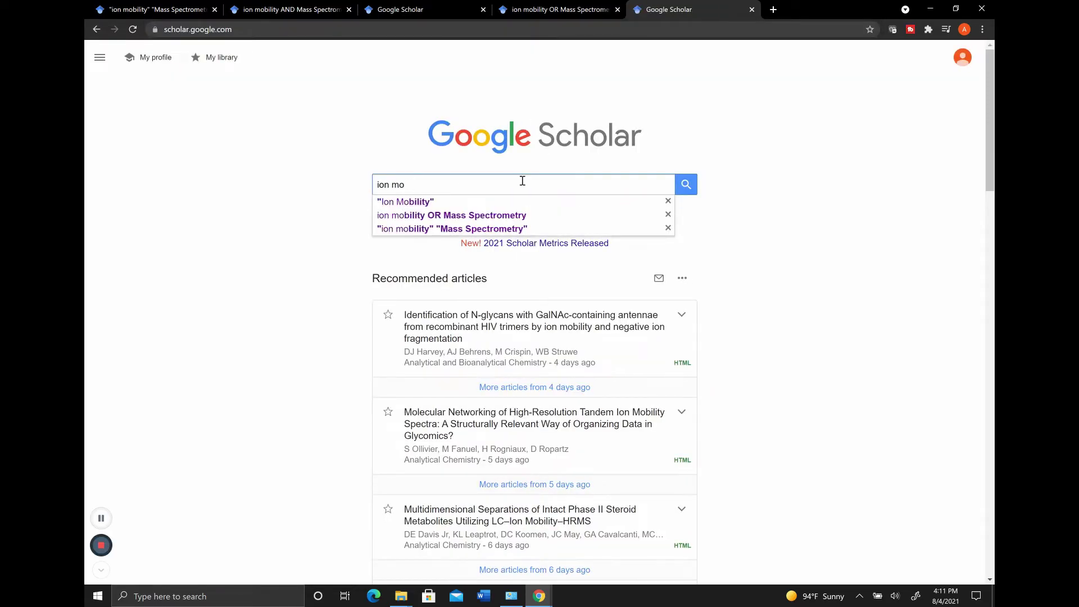
text(bility AND)
key(Down)
key(Return)
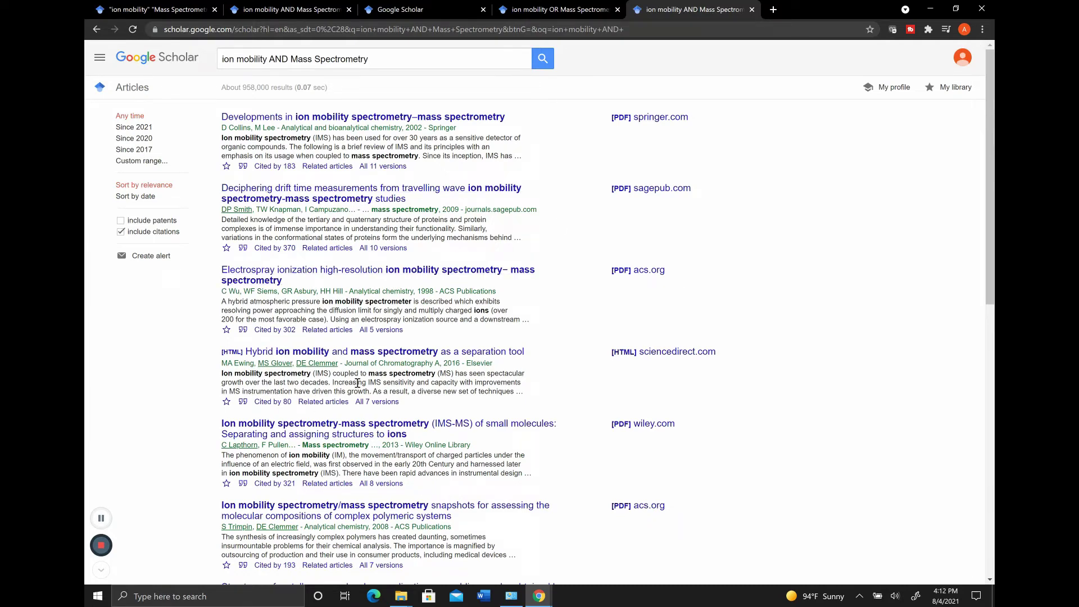
click(548, 12)
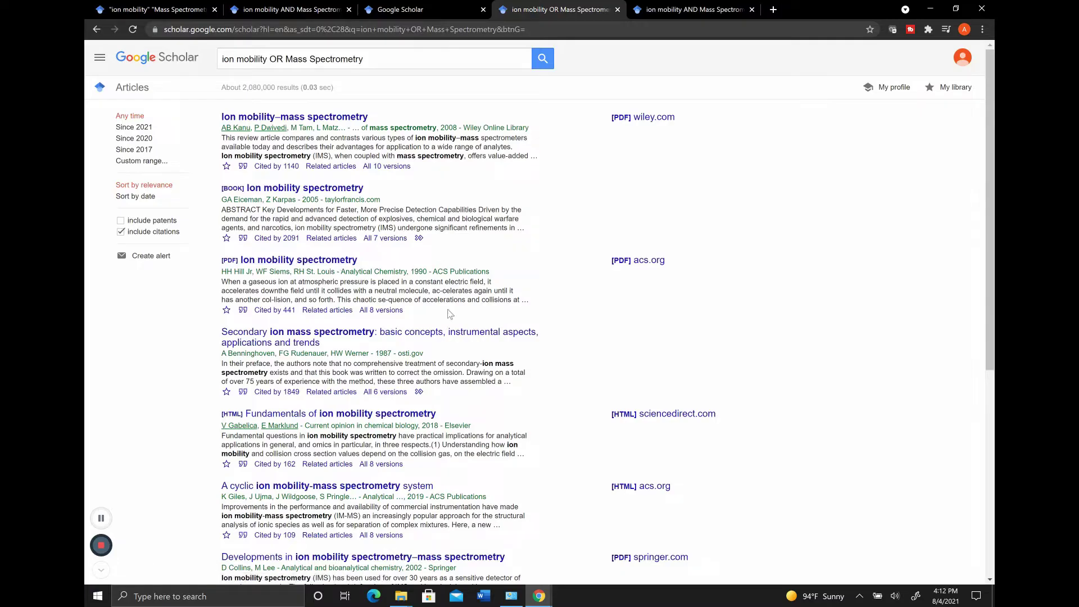
key(ctrl+Tab)
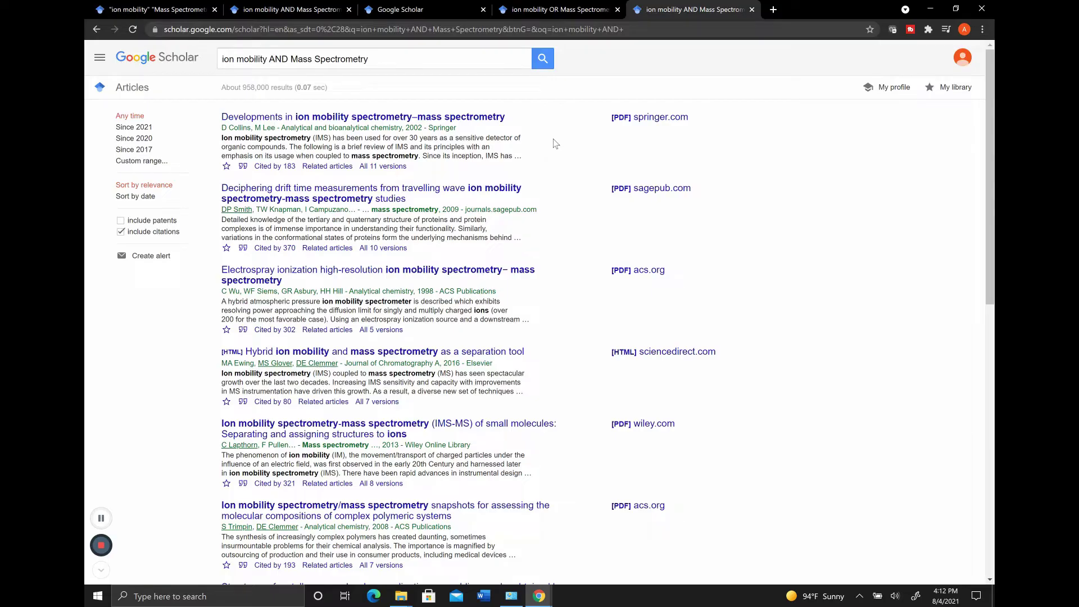
Wrap Mass Spectrometry in double quotes in the query, narrowing results to about 434,000
click(412, 60)
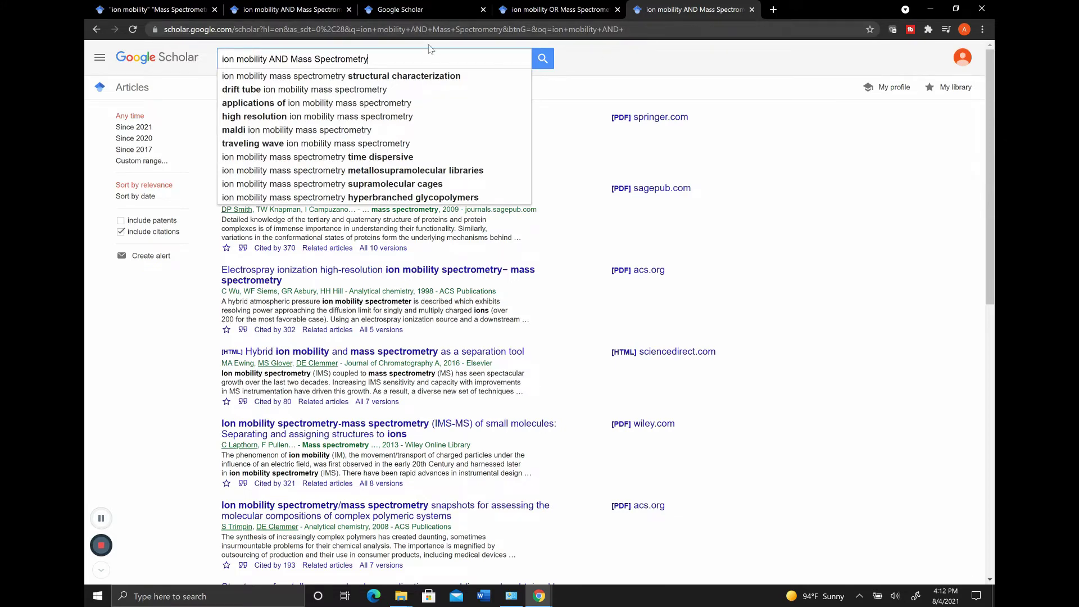
click(291, 60)
text(")
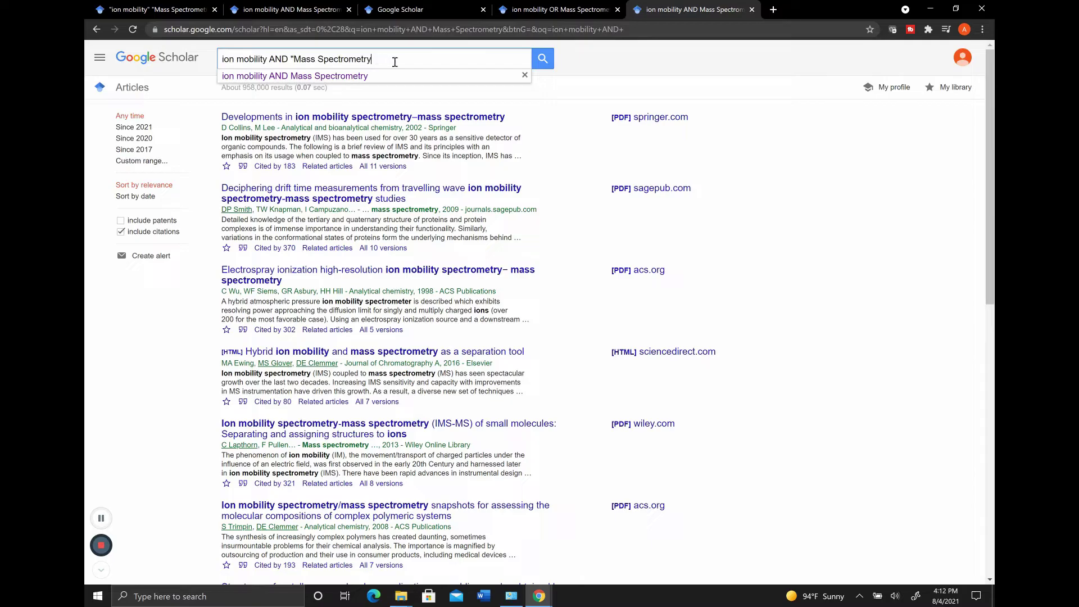
text(")
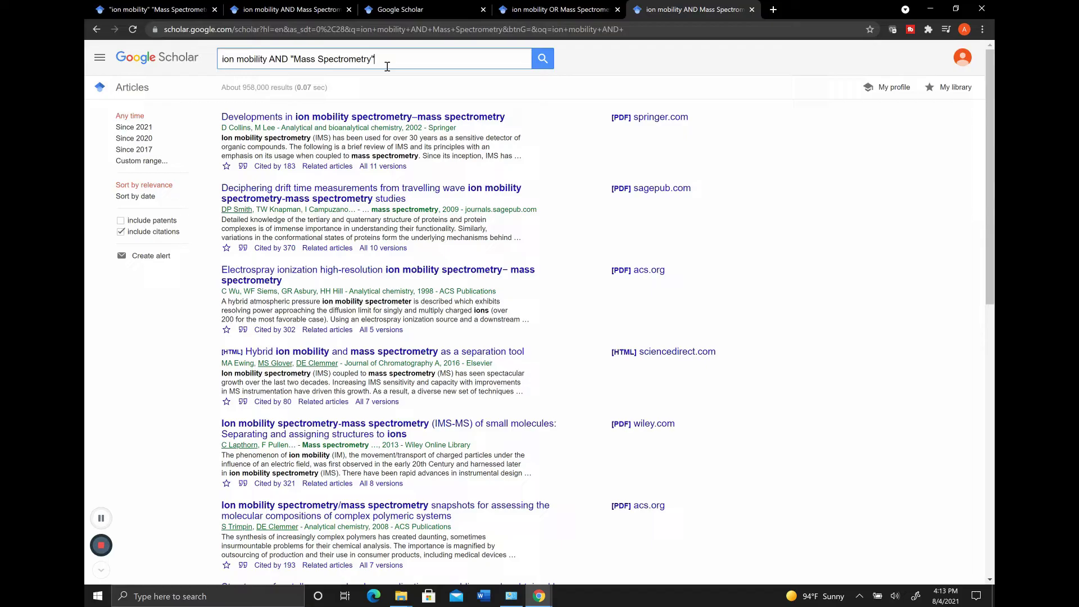
key(Return)
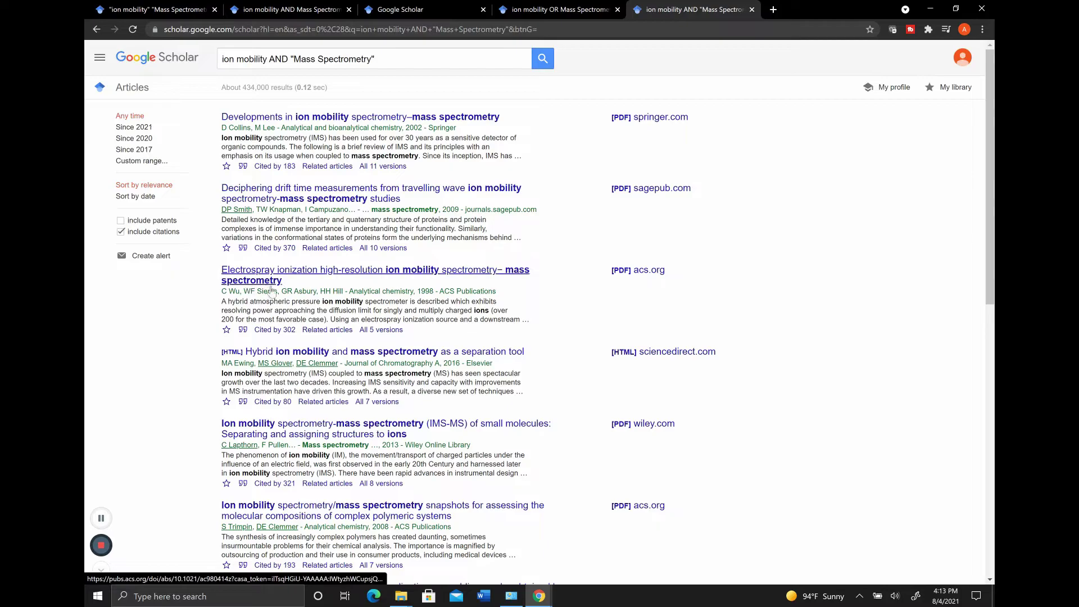
Search drift tube ion mobility spectrometry instead and scroll its roughly 34,400 results
click(216, 58)
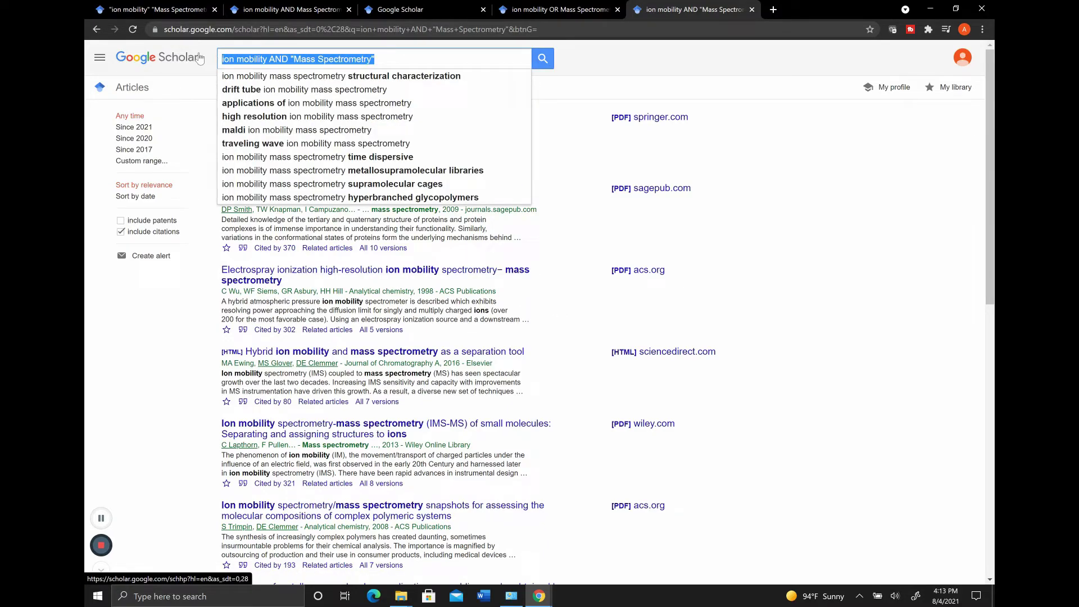
text(drift )
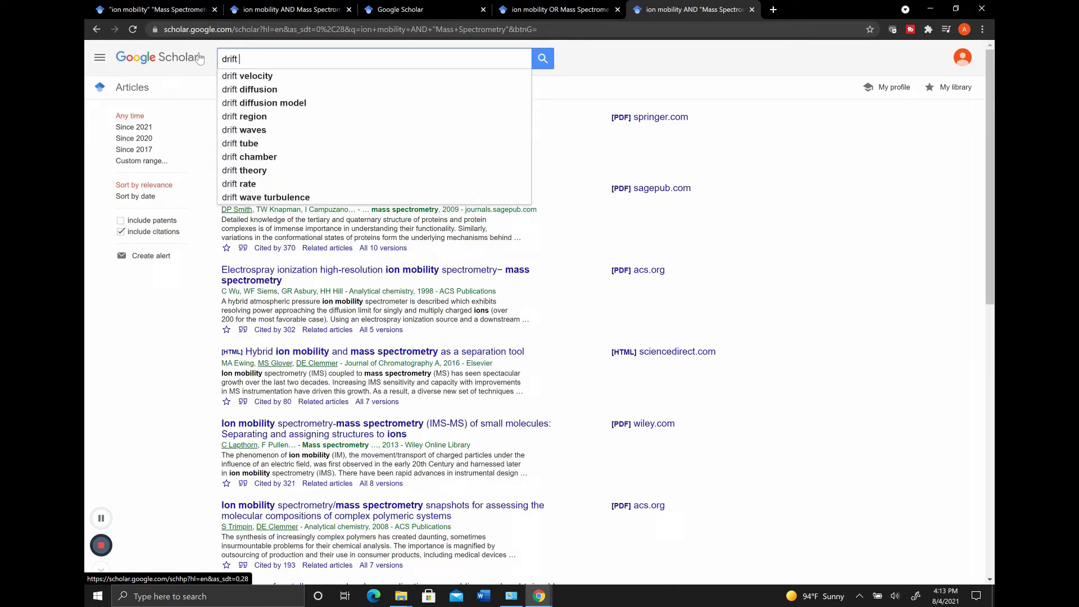
text(tube ion mobility spect)
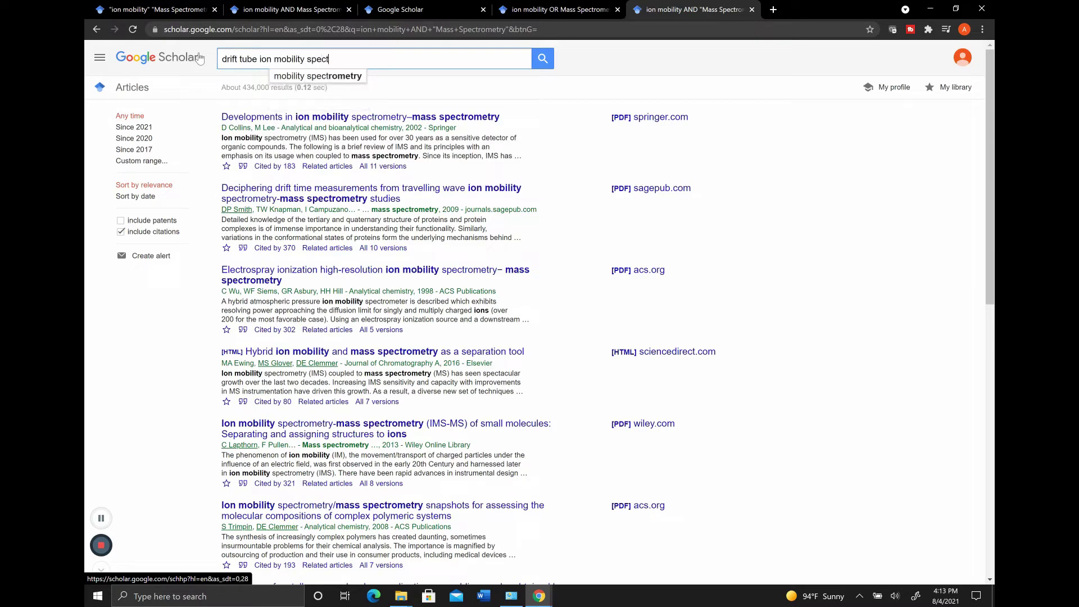
text(rometry)
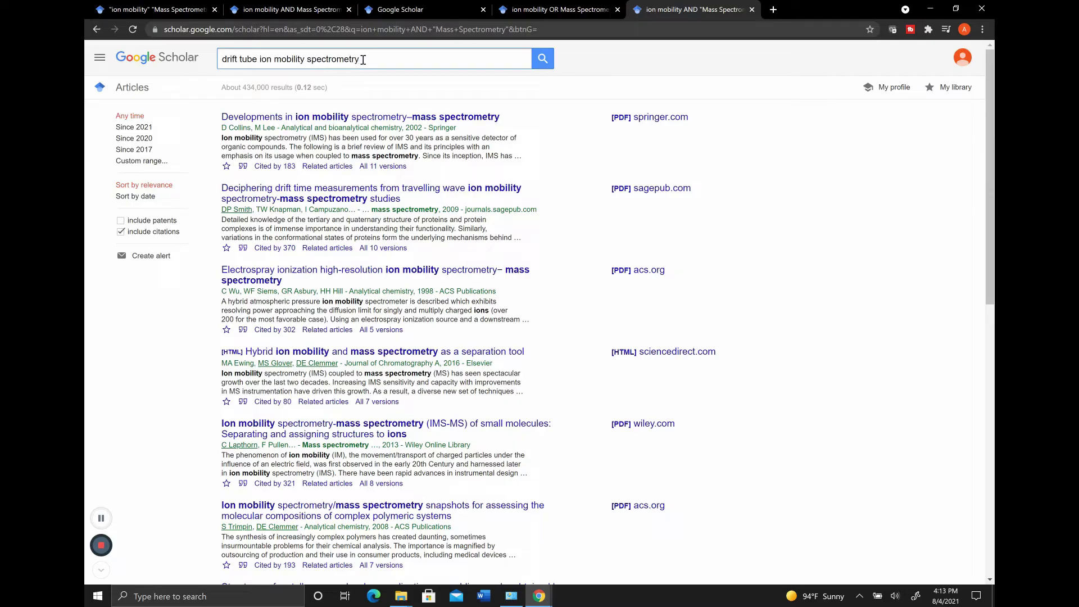
key(Return)
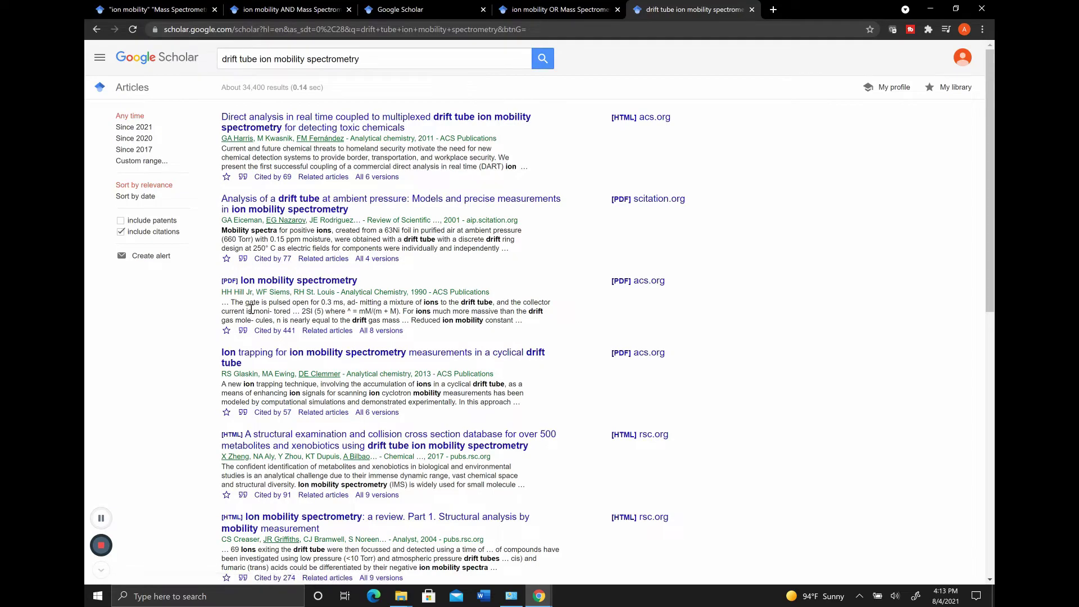
scroll(471, 285, down, 2)
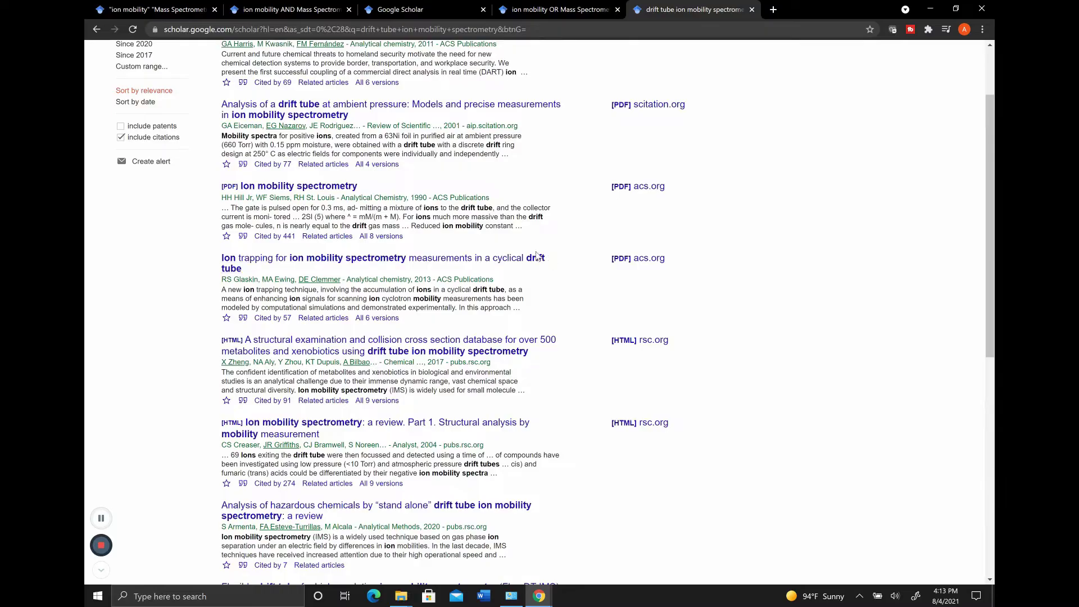
scroll(451, 226, down, 2)
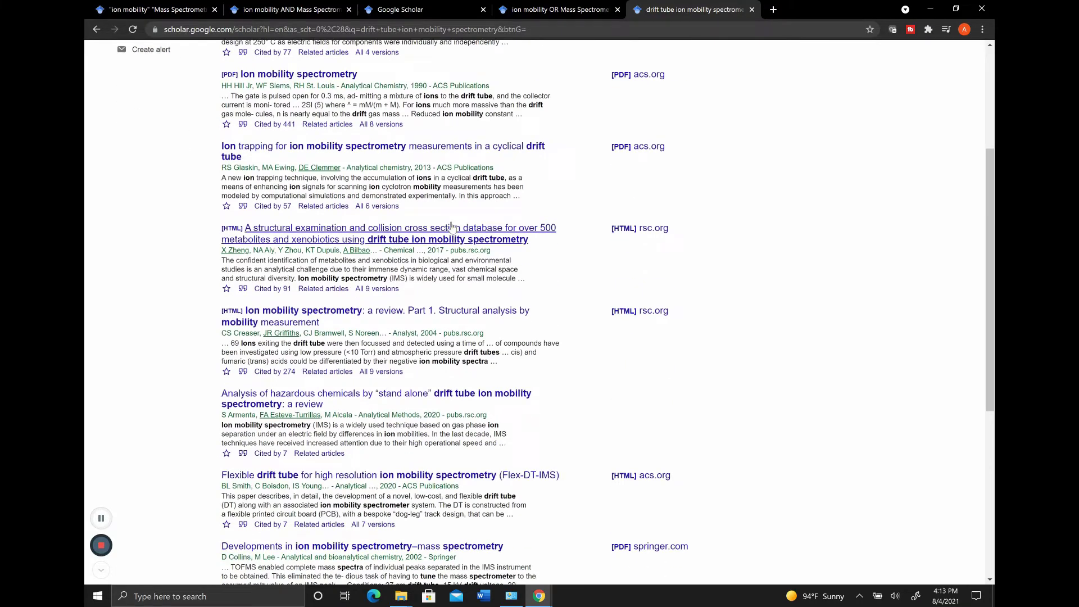
scroll(451, 225, up, 4)
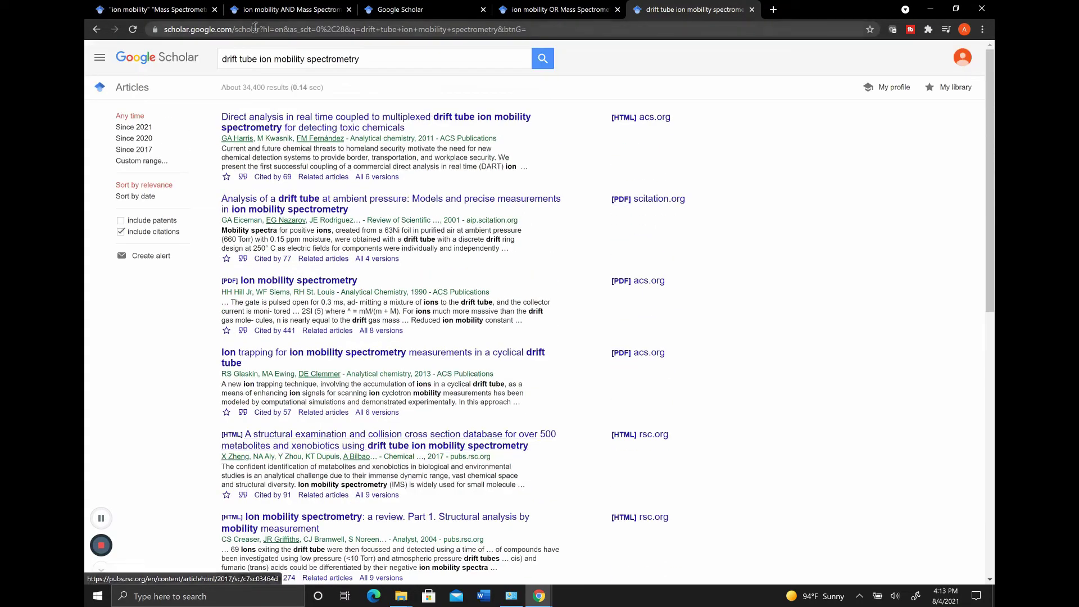
click(376, 61)
text(")
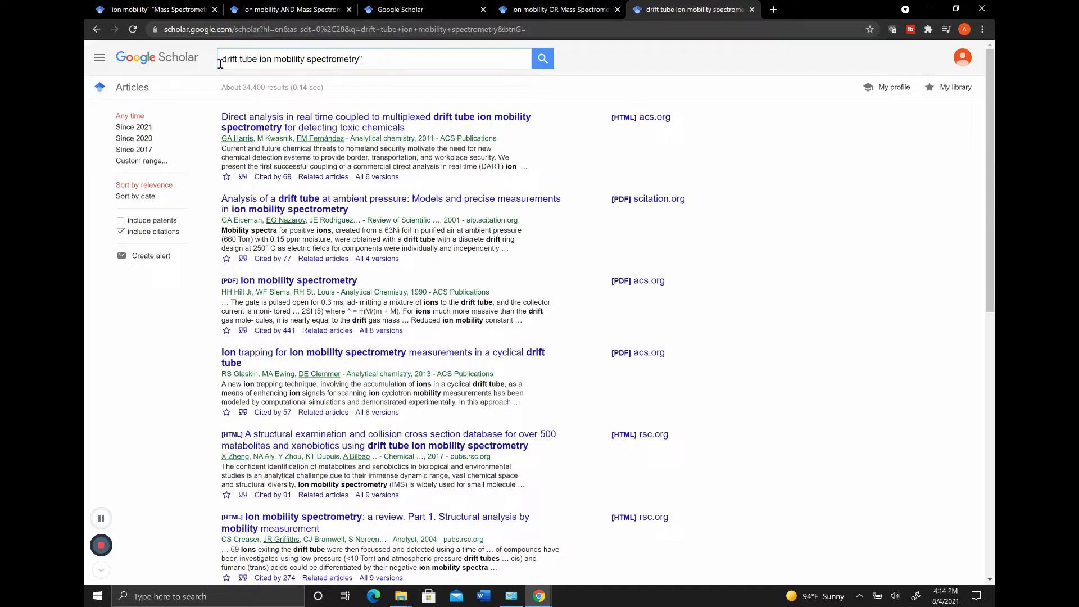
click(222, 59)
text(")
key(Return)
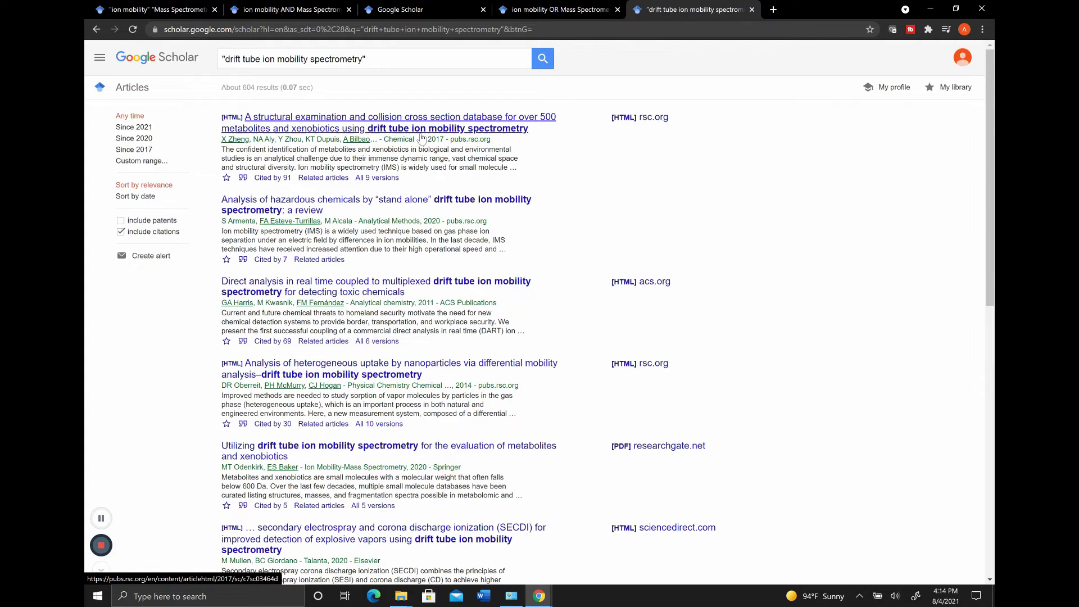
scroll(477, 264, down, 2)
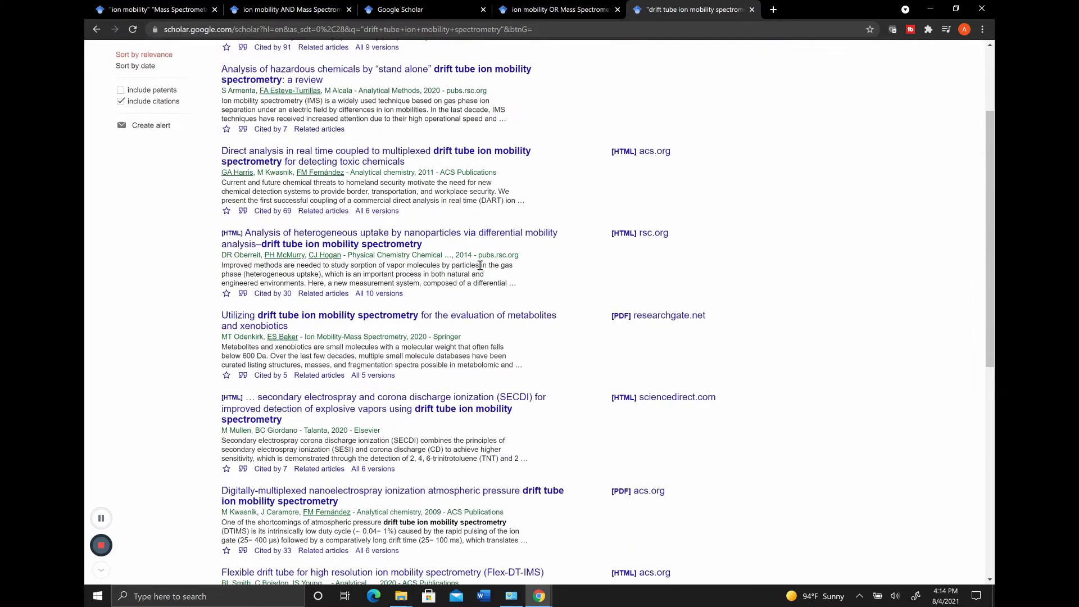
scroll(480, 269, up, 2)
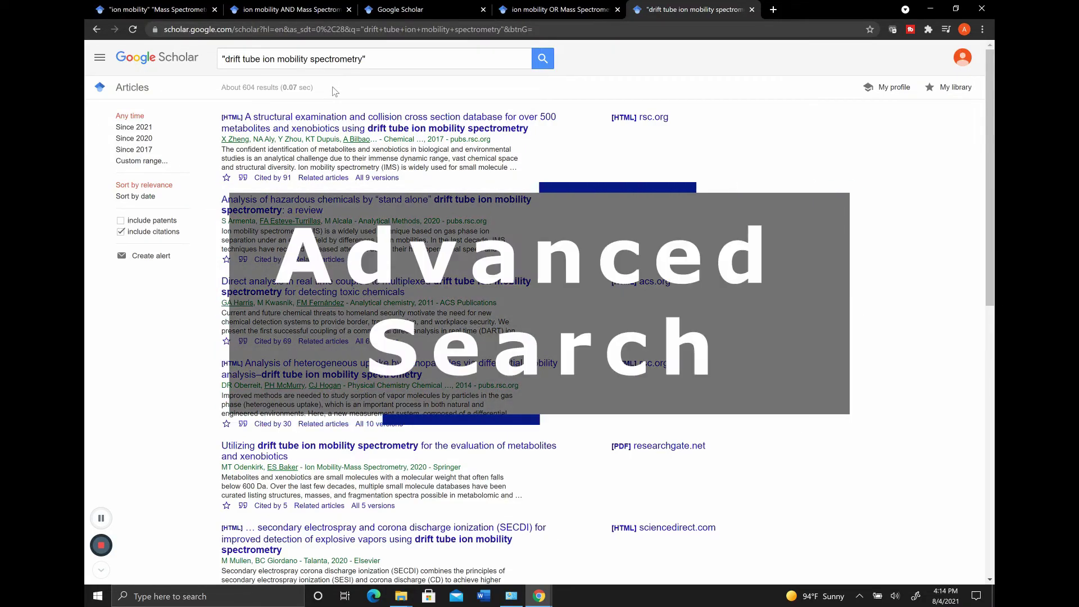
Open Advanced search from the Scholar side menu
click(99, 57)
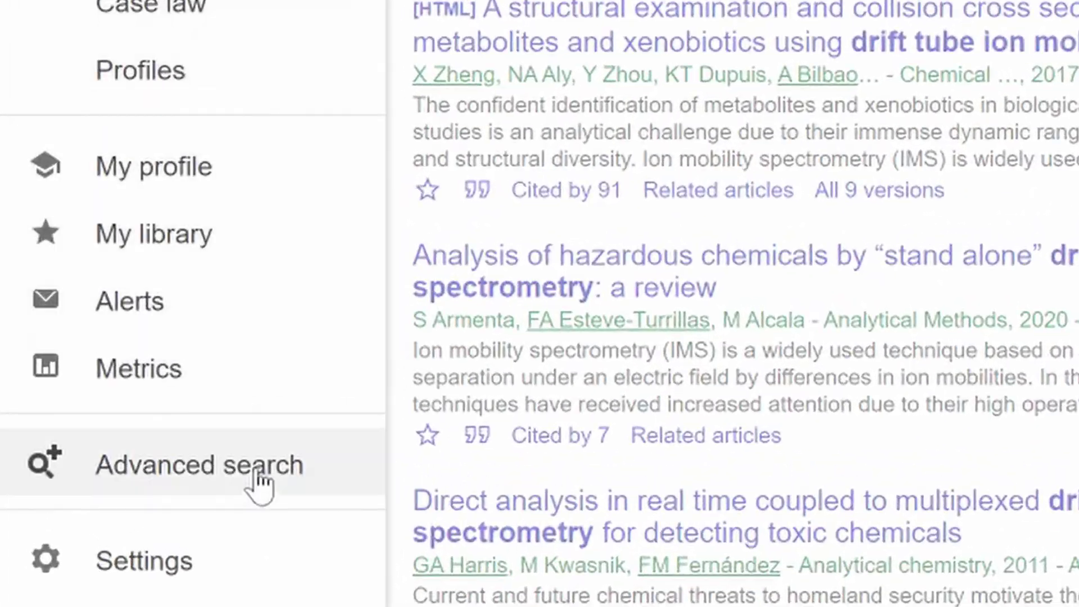
click(260, 482)
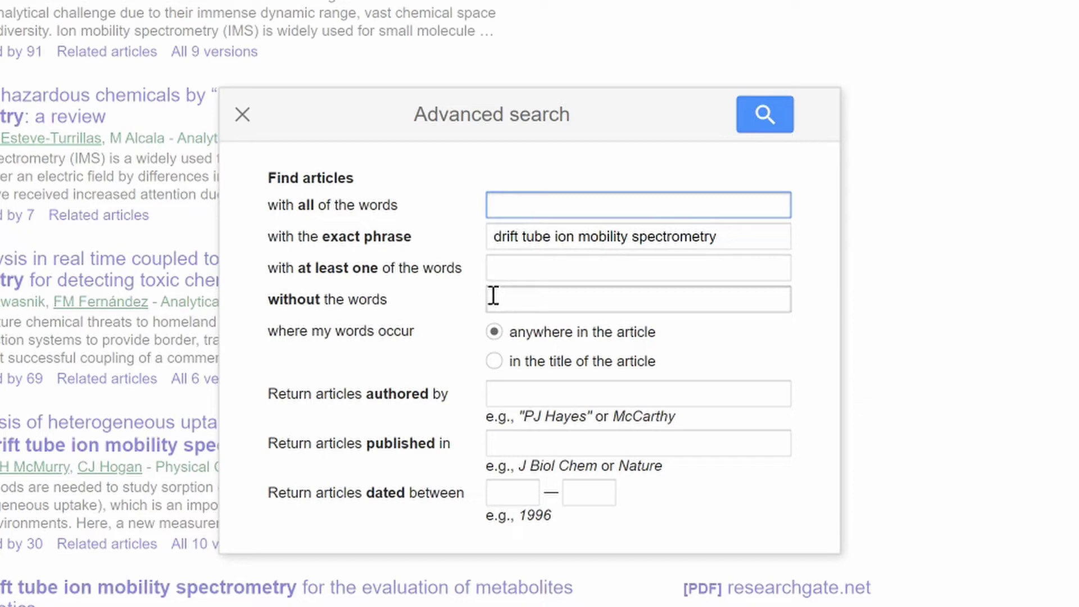
Enter traveling wave in the 'without the words' field
click(349, 302)
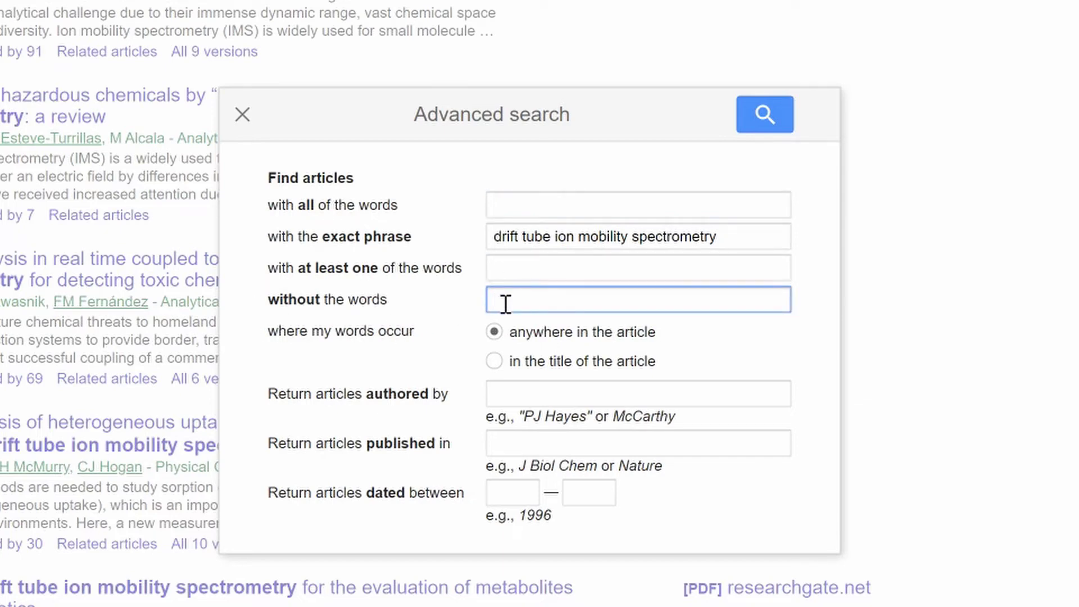
text(traveling wave)
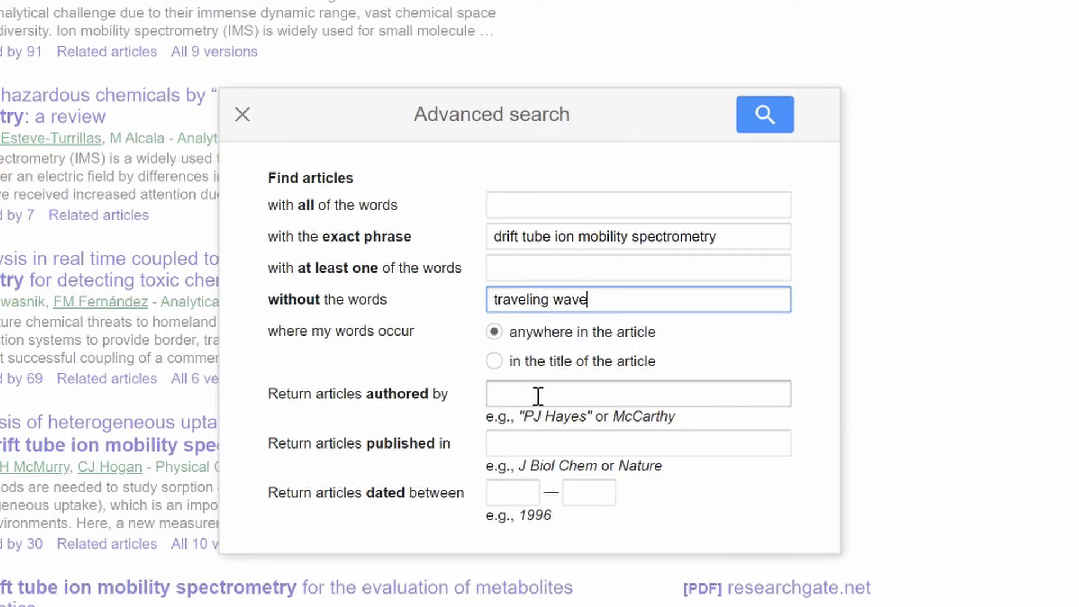
Enter JASMS in the 'Return articles published in' journal field, leaving the author field empty
click(520, 392)
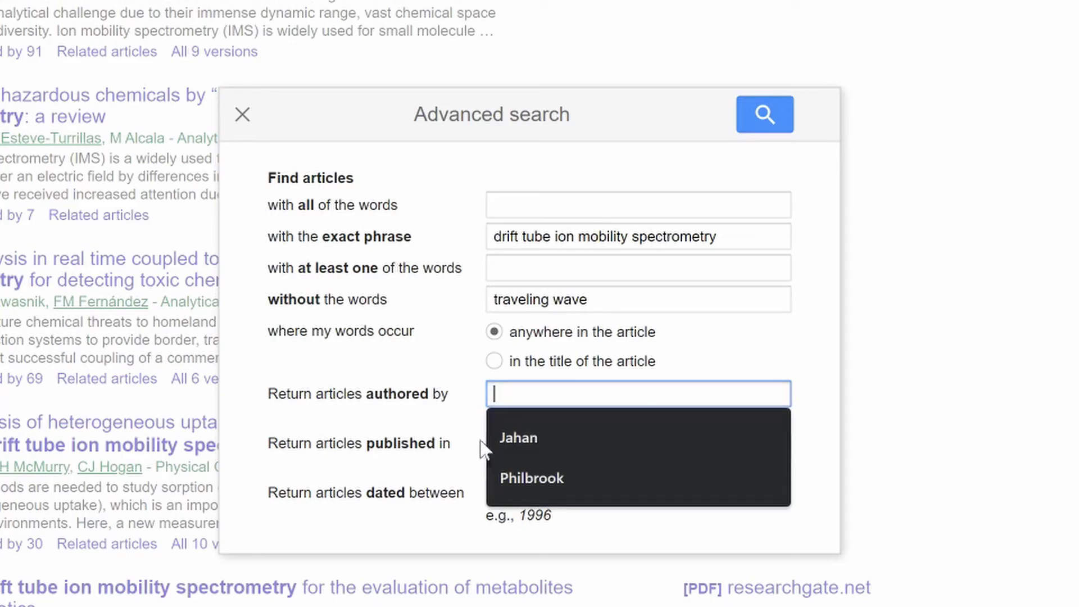
click(394, 402)
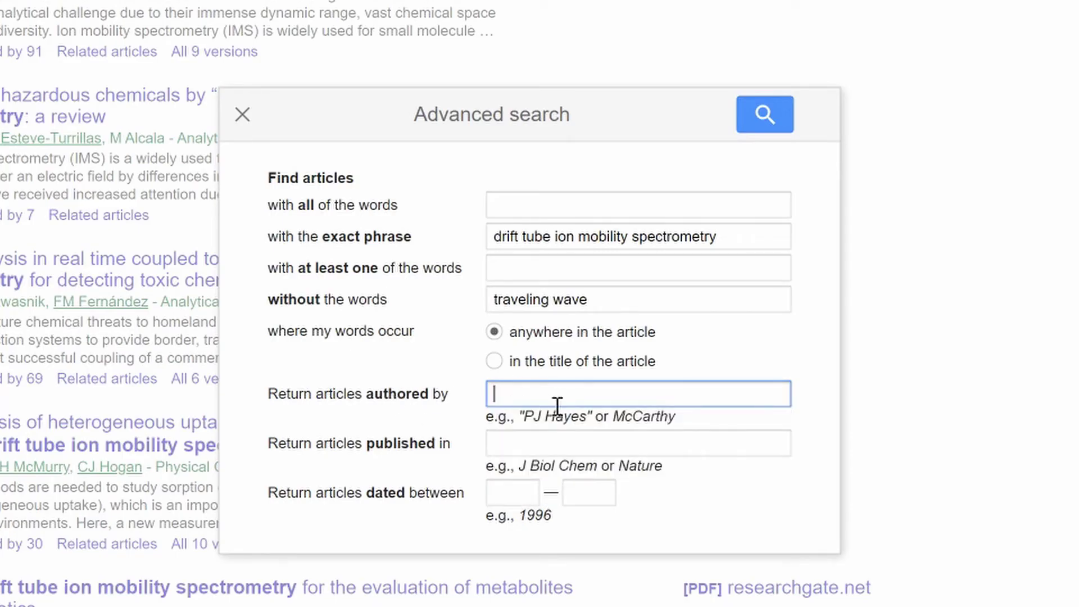
click(535, 447)
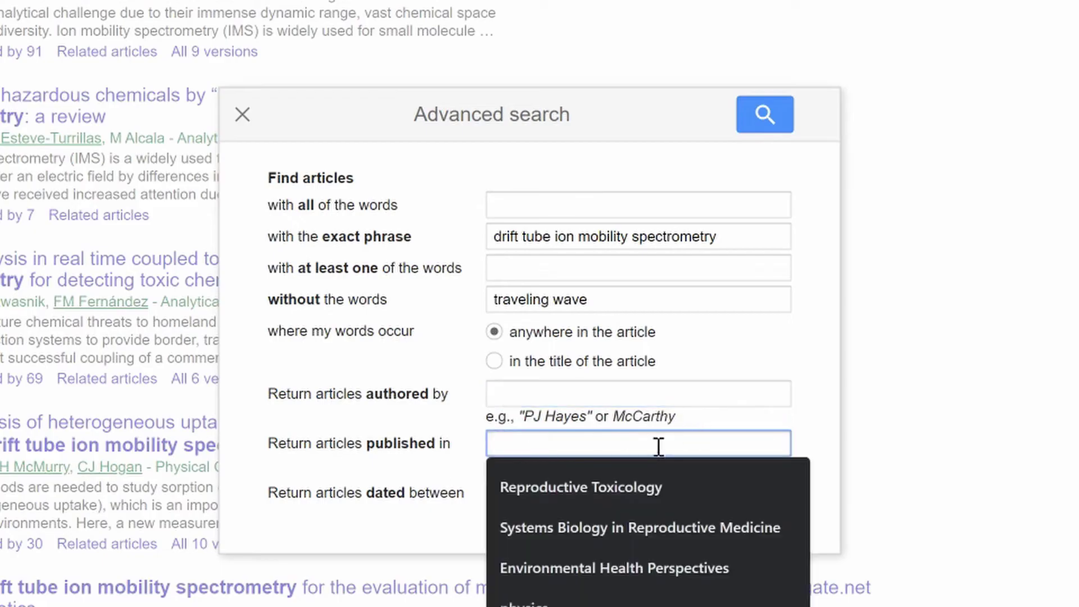
text(JAMS)
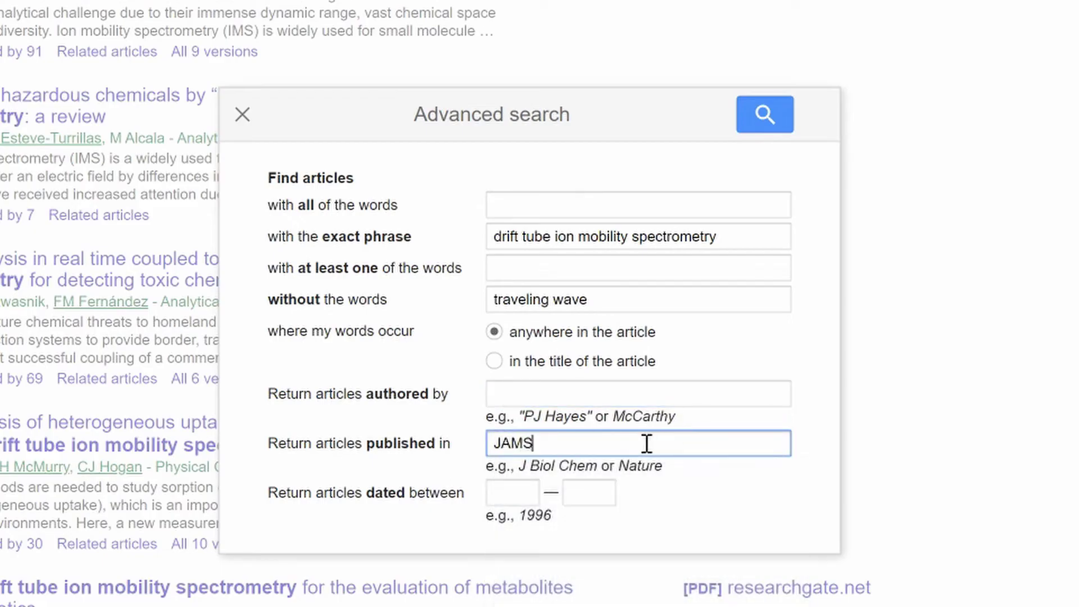
key(BackSpace)
key(BackSpace)
text(SMS)
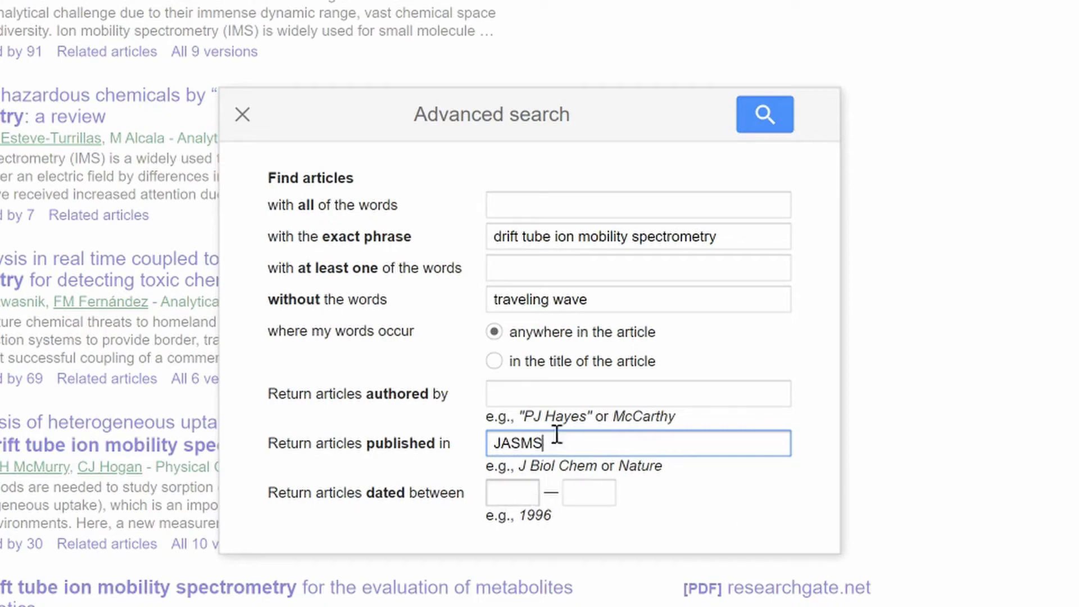
Run the advanced search and inspect the generated JASMS-limited query and its roughly 811 results
click(762, 121)
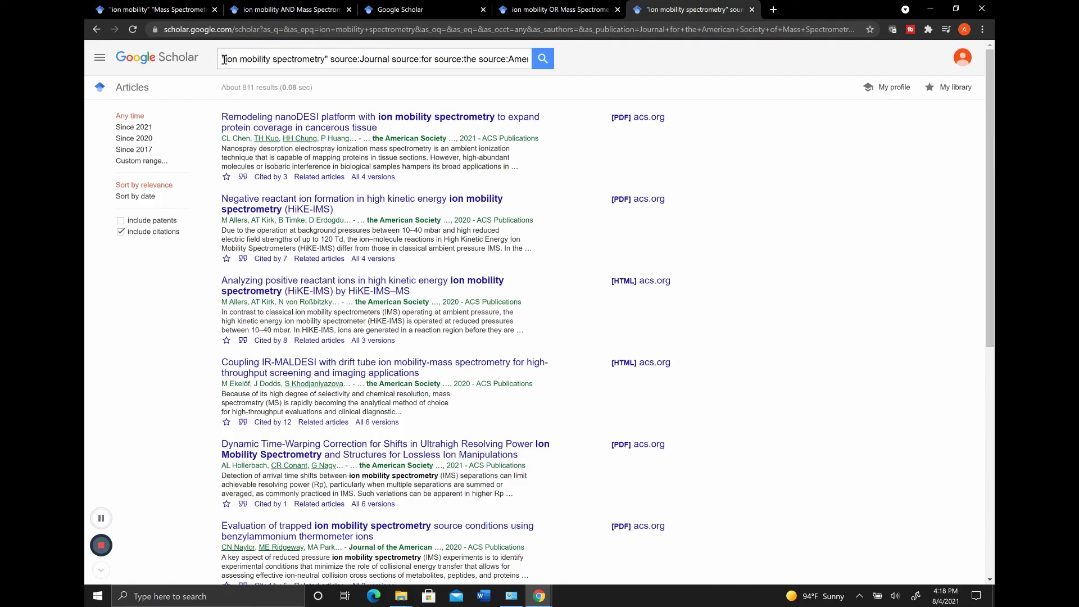
drag(224, 59, 537, 86)
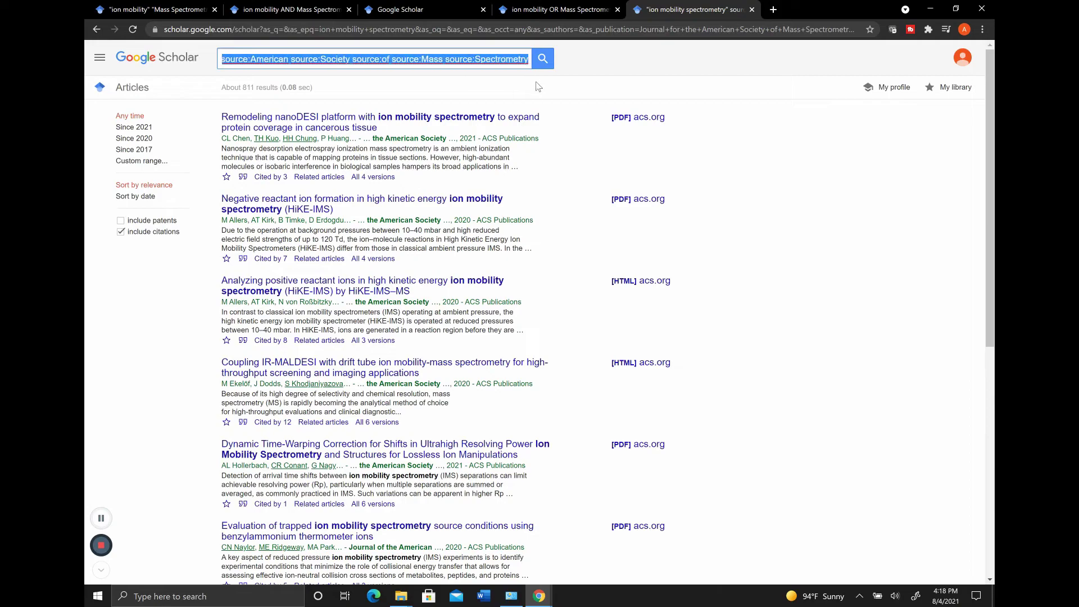
click(753, 118)
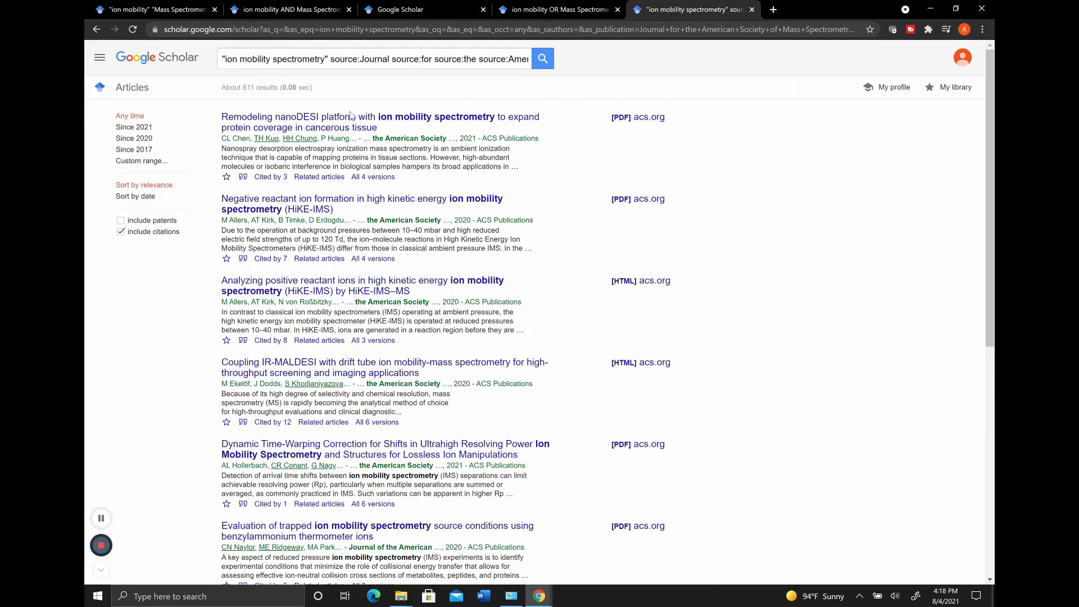
scroll(323, 318, down, 1)
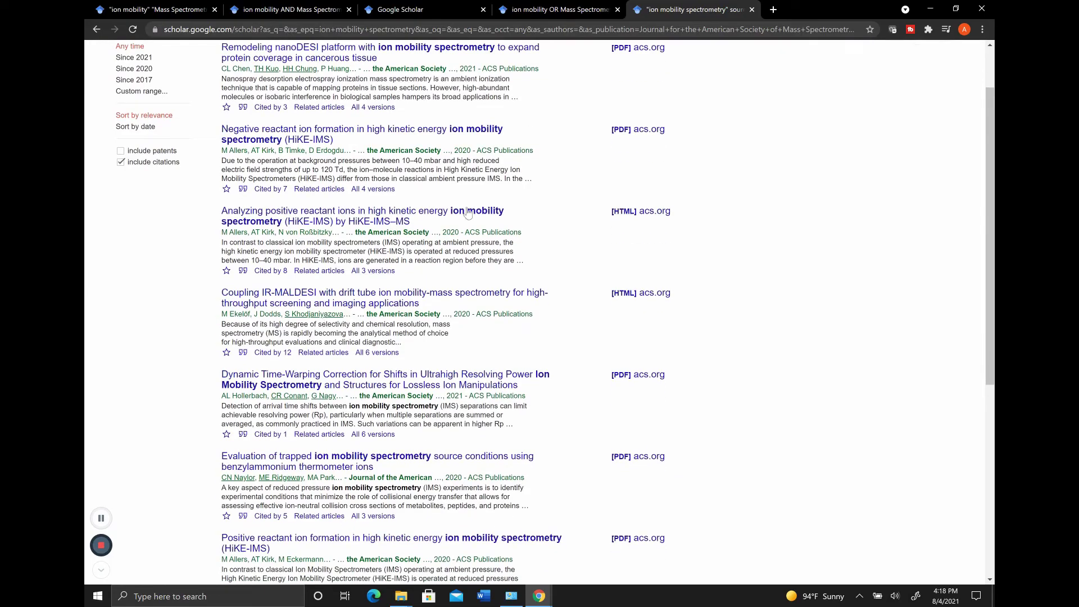
scroll(559, 213, up, 1)
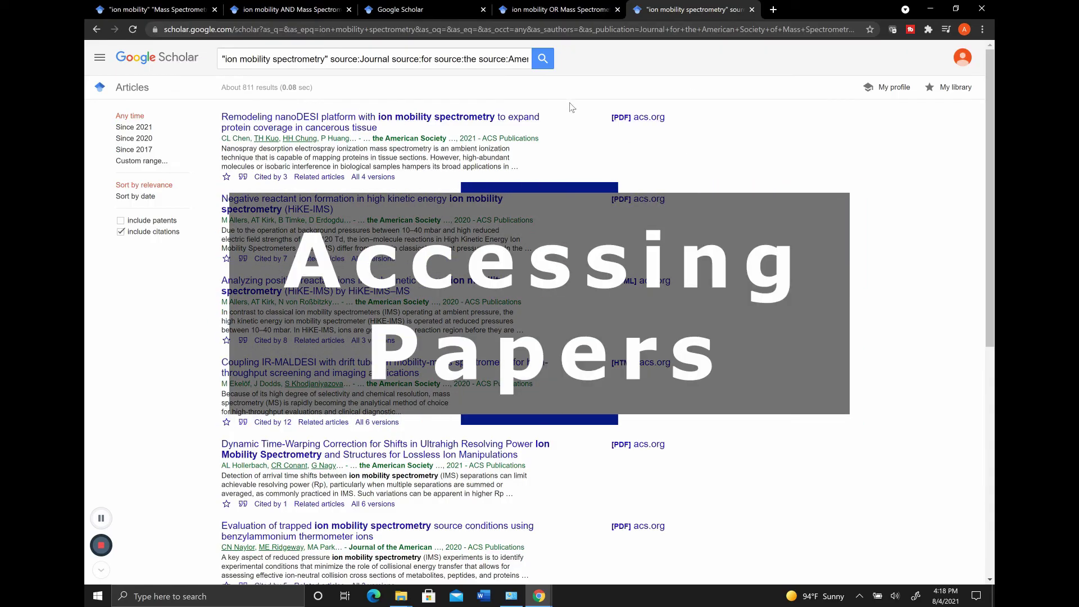
Open the top nanoDESI result's PDF and its article page in new tabs
click(632, 120)
right_click(631, 120)
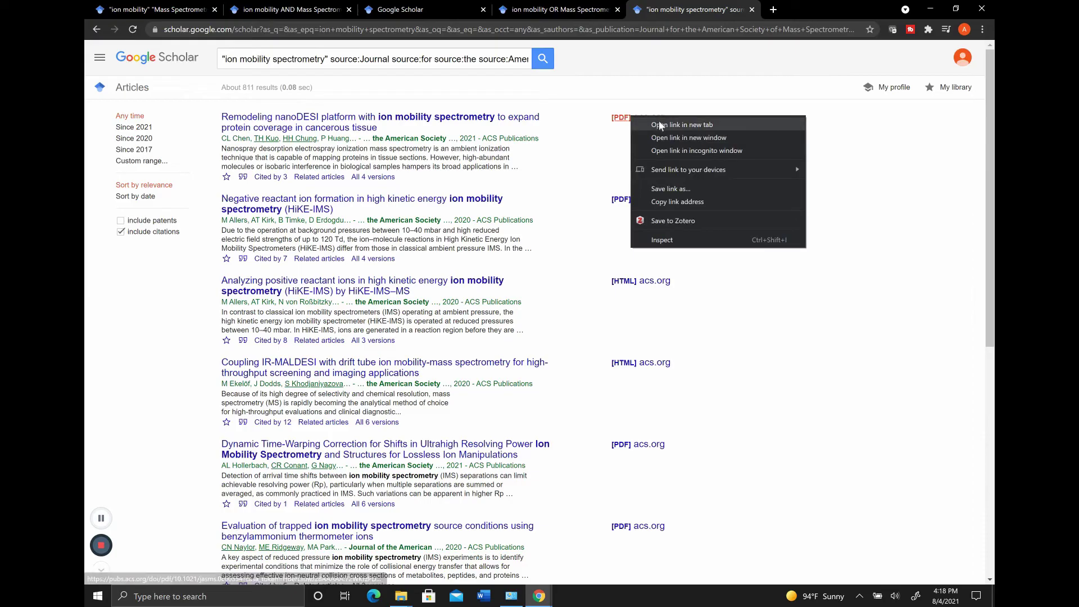
click(661, 125)
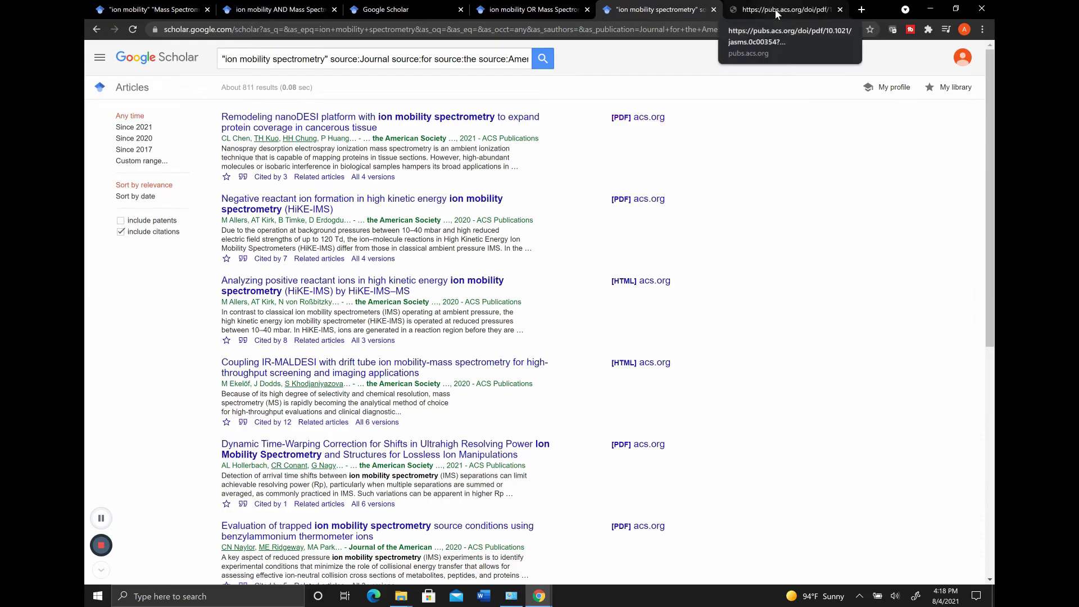
right_click(373, 120)
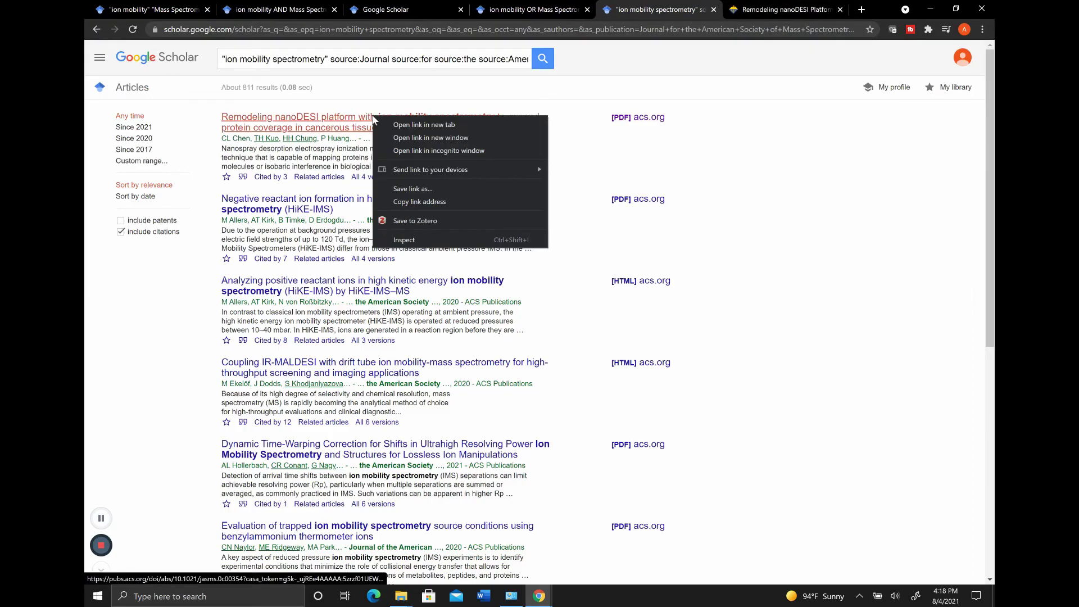
click(393, 122)
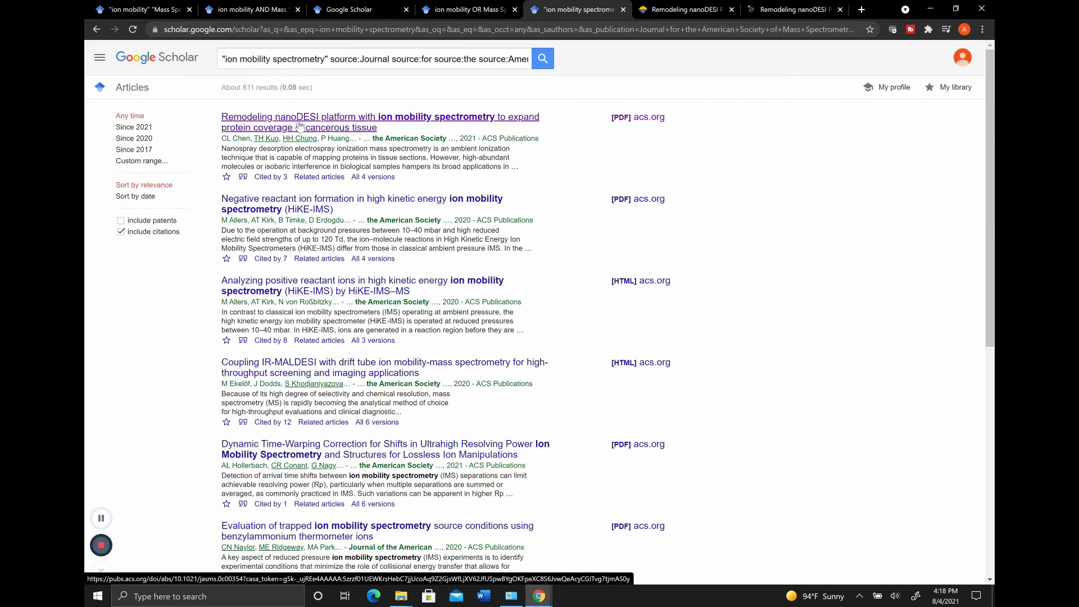
Look over the ACS article page, then return to the Google Scholar results
click(655, 12)
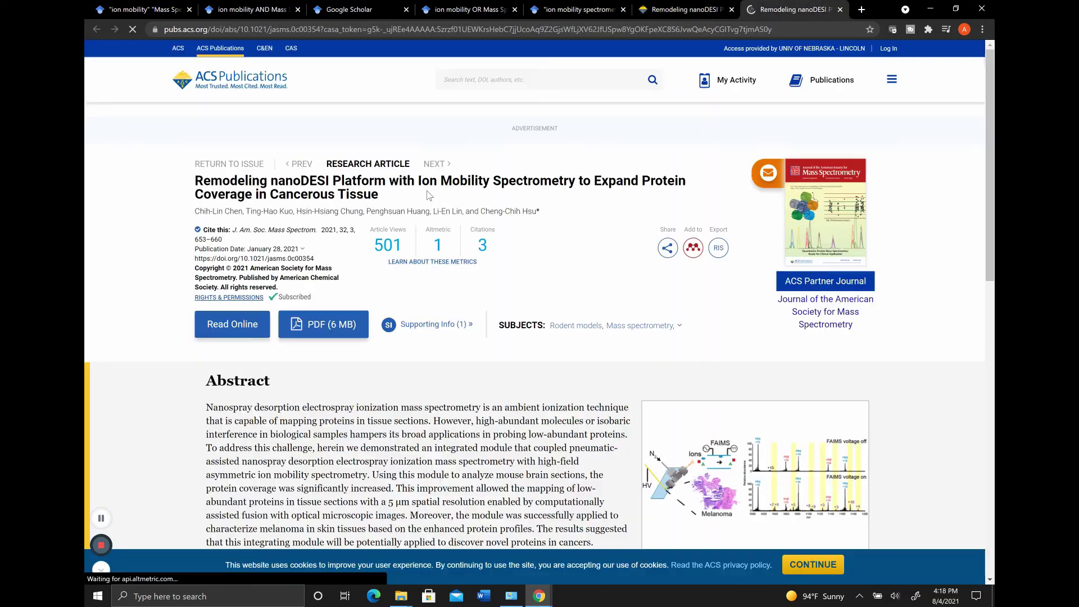
scroll(478, 437, down, 10)
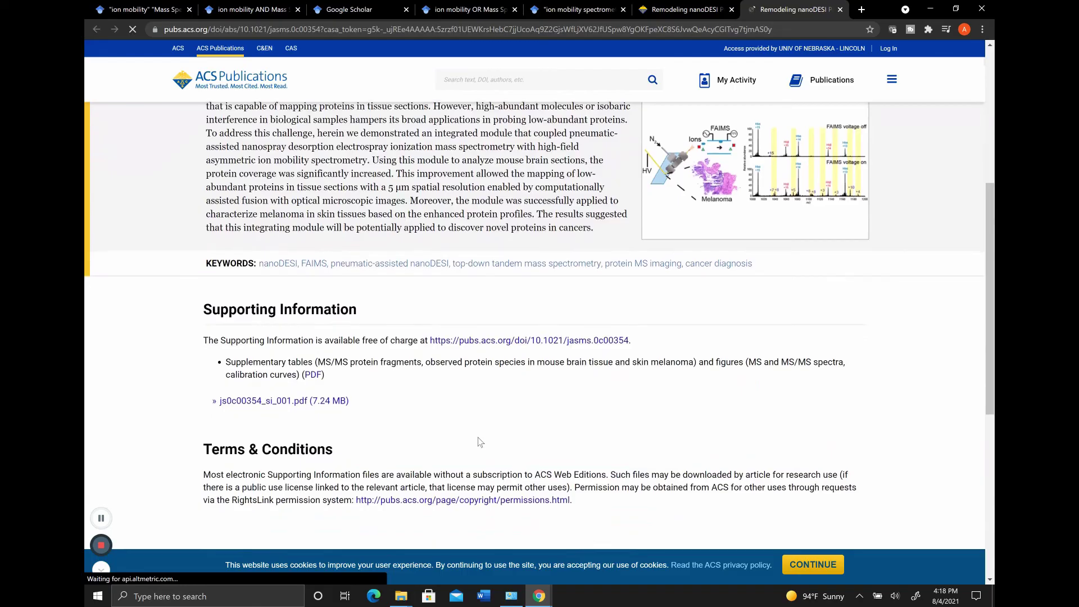
key(ctrl+shift+Tab)
key(ctrl+shift+Tab)
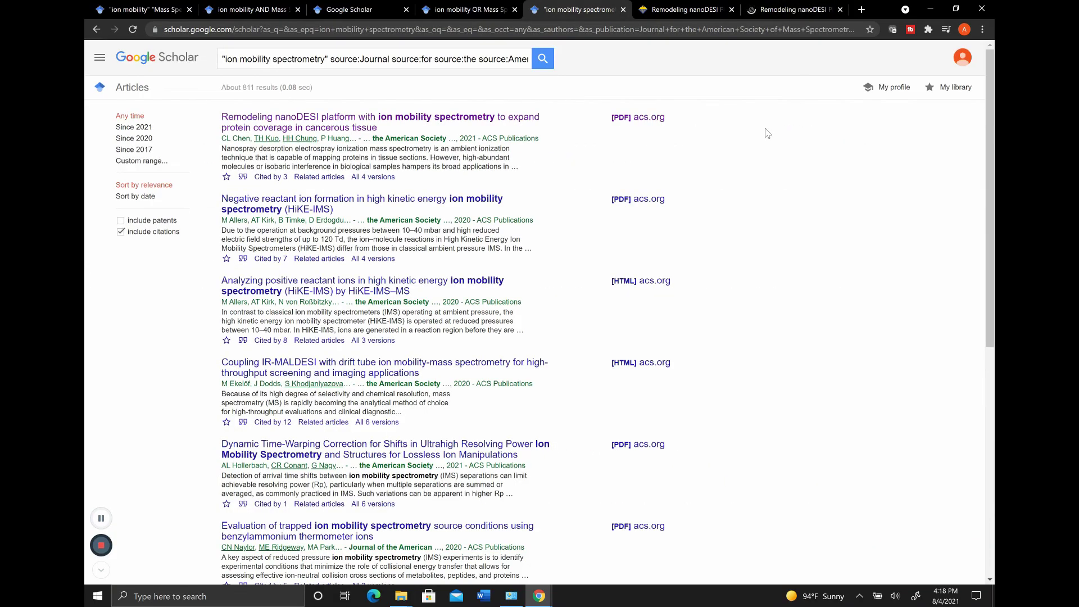